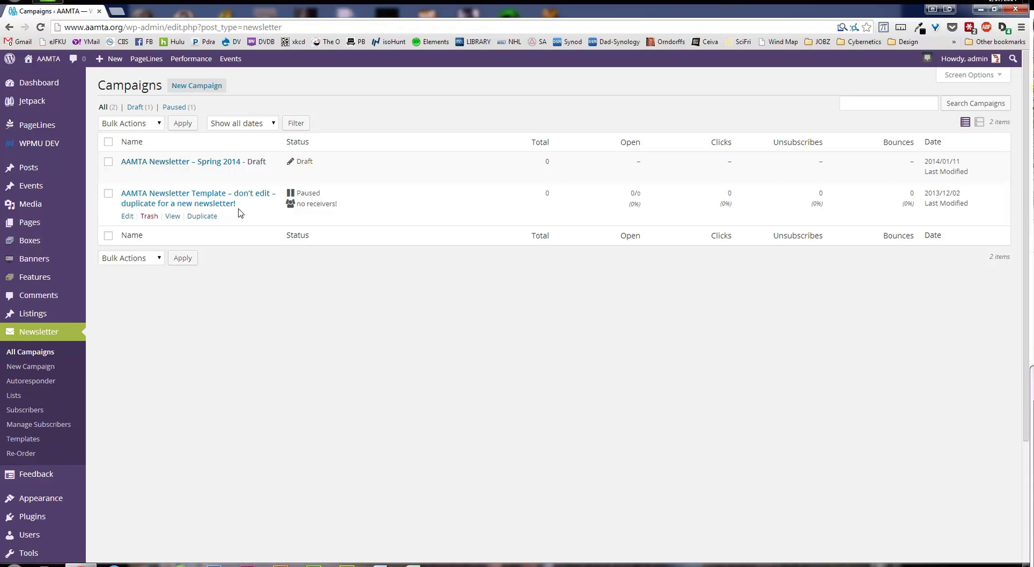
Duplicate the AAMTA newsletter template campaign and open the new '(2)' draft copy for editing
left_click(206, 216)
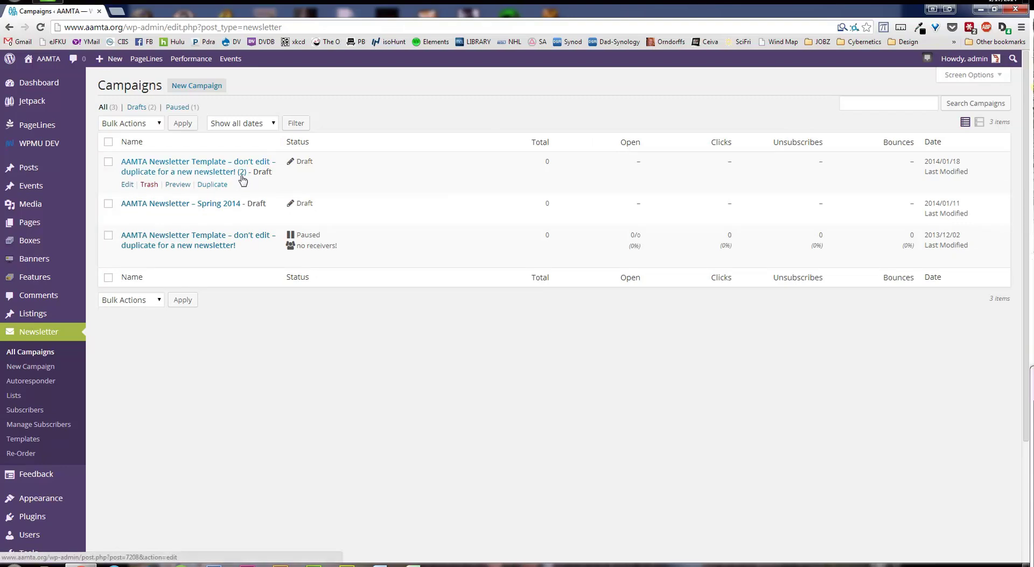
left_click(128, 185)
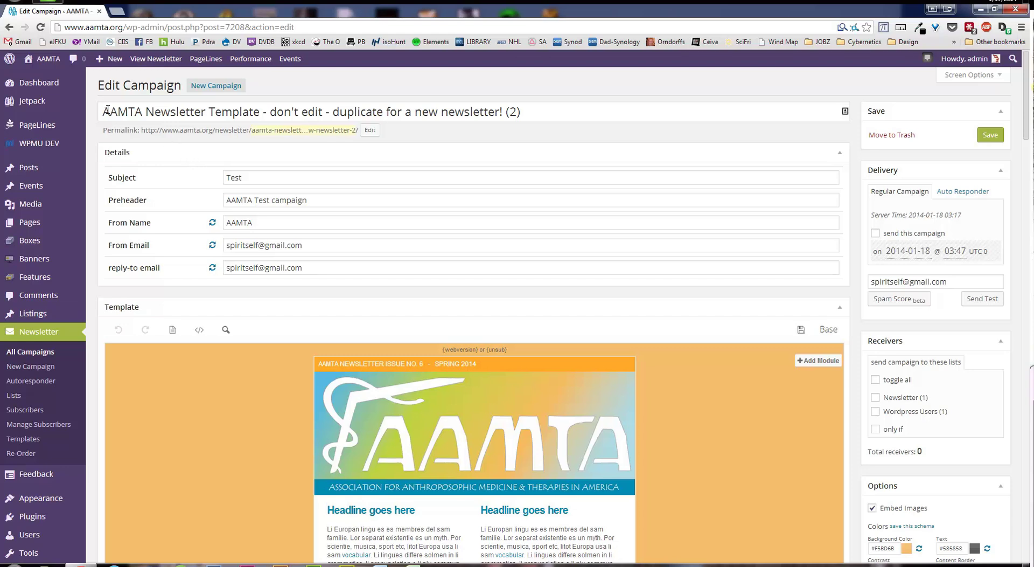
Retitle the campaign 'AAMTA Newsletter Test' and trim its permalink slug to aamta-newsletter-test
left_click_drag(211, 111, 558, 121)
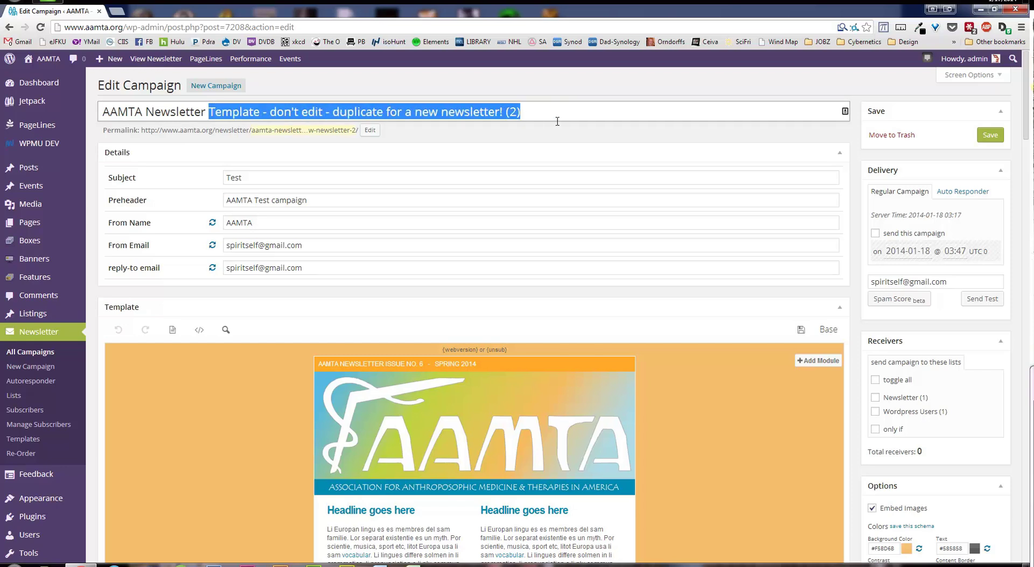
type("Test")
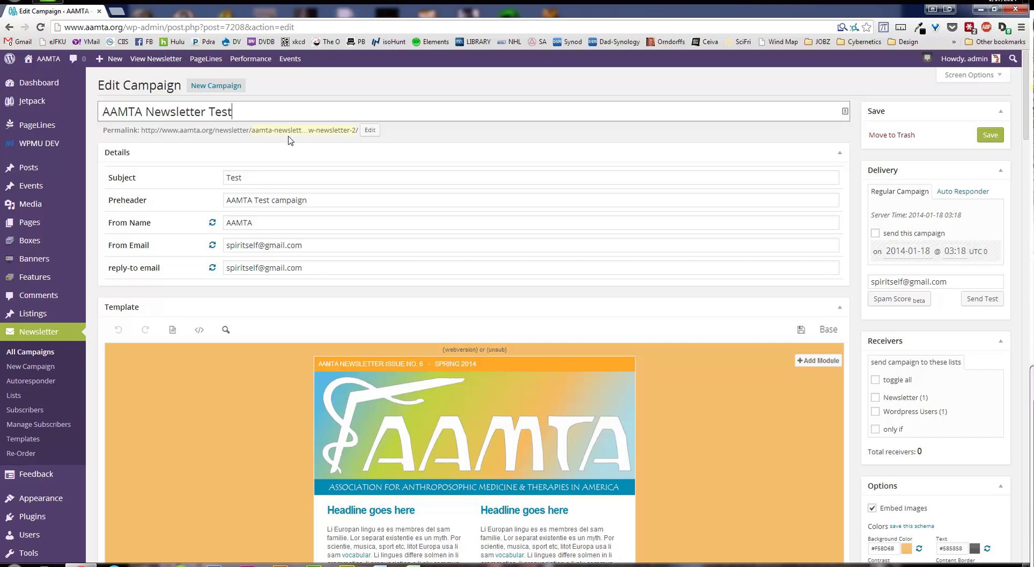
left_click(370, 131)
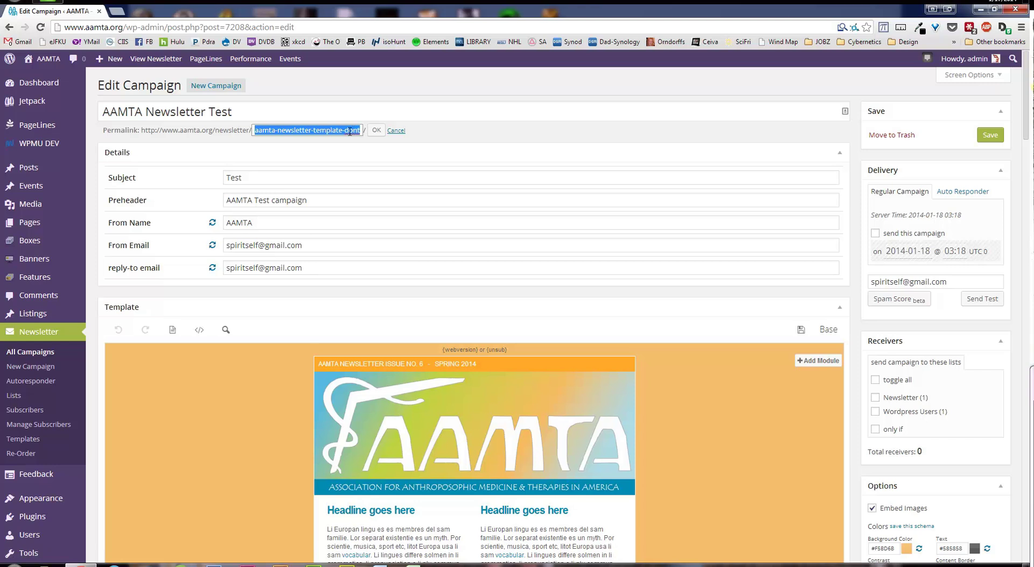
left_click(314, 131)
left_click_drag(314, 131, 406, 133)
key("BackSpace")
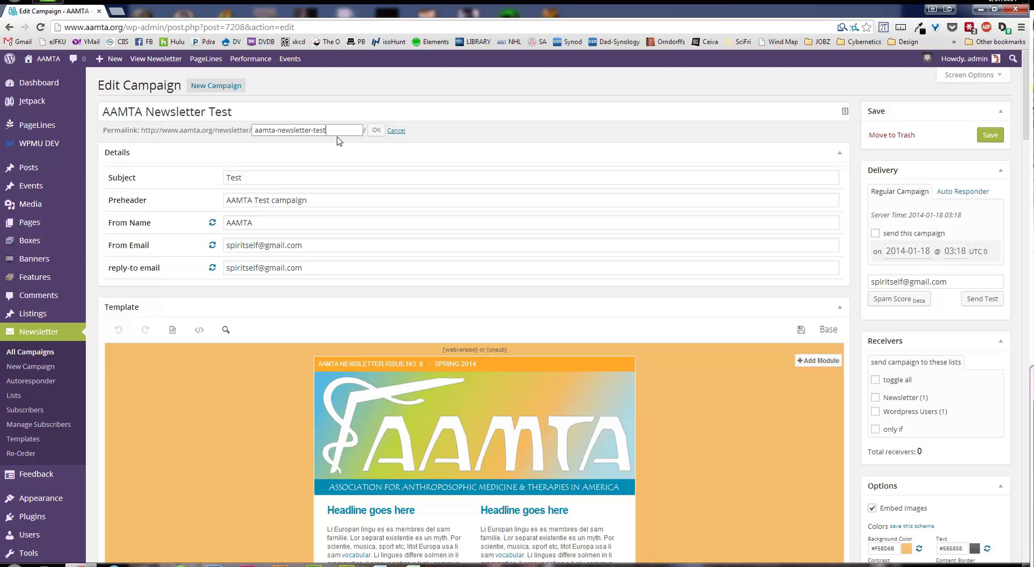
double_click(279, 132)
left_click(307, 147)
left_click(376, 131)
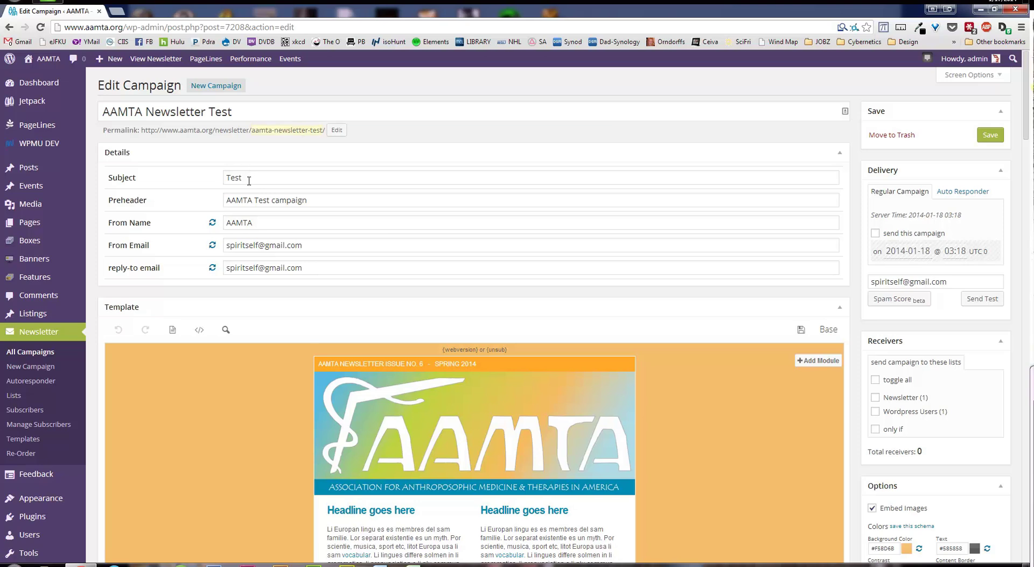
Copy the campaign title 'AAMTA Newsletter Test' into the Subject field
left_click_drag(236, 112, 102, 111)
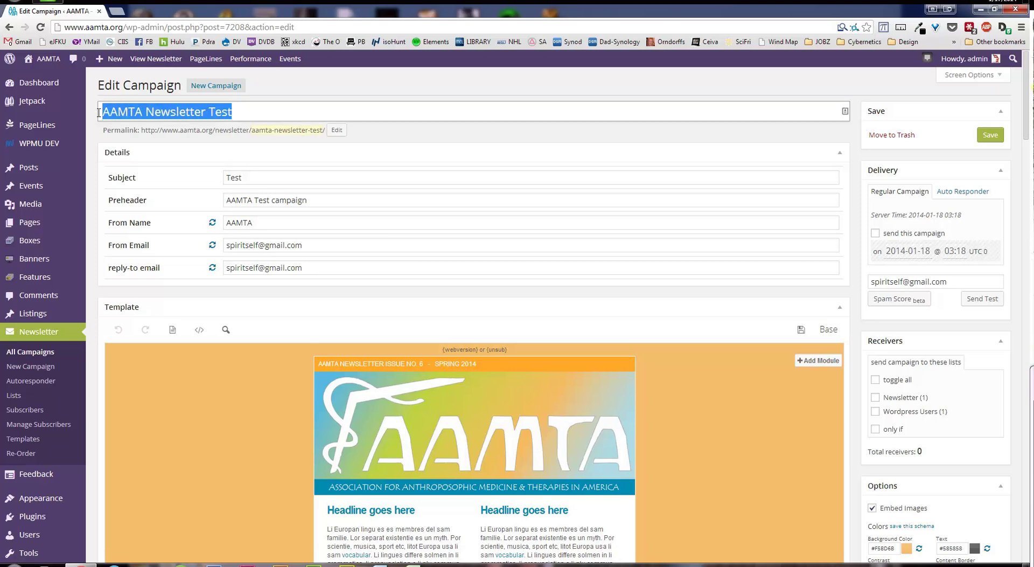
key("ctrl+c")
double_click(248, 173)
key("ctrl+v")
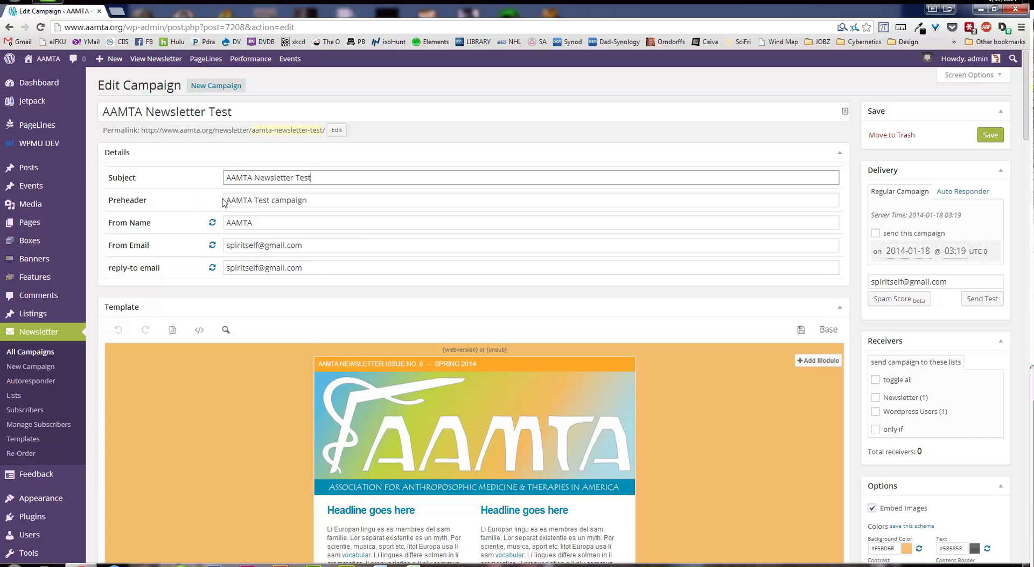
Set the preheader to 'Important info here!', keeping AAMTA as the From Name
left_click_drag(314, 204, 232, 195)
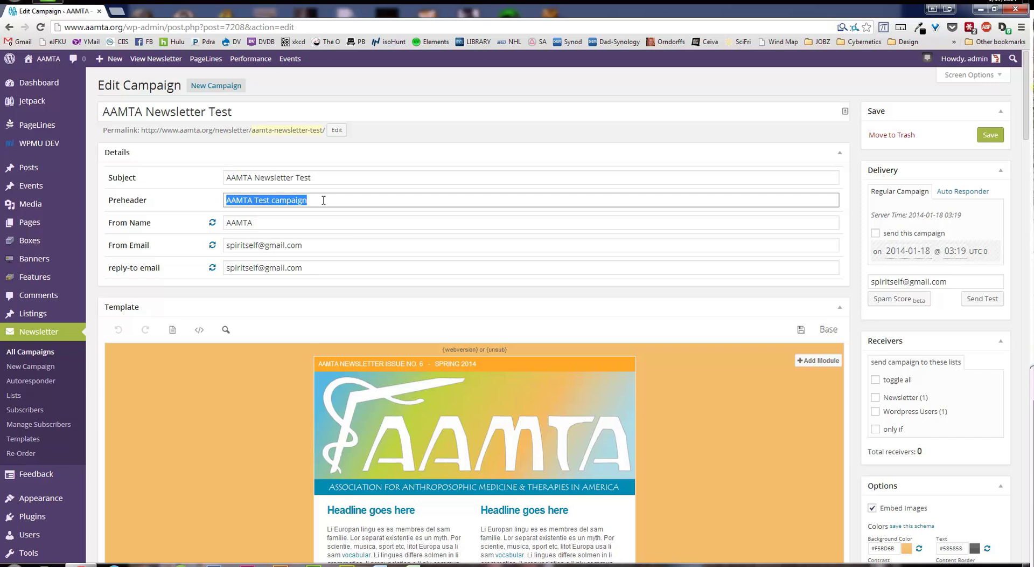
left_click(324, 200)
left_click_drag(318, 199, 200, 201)
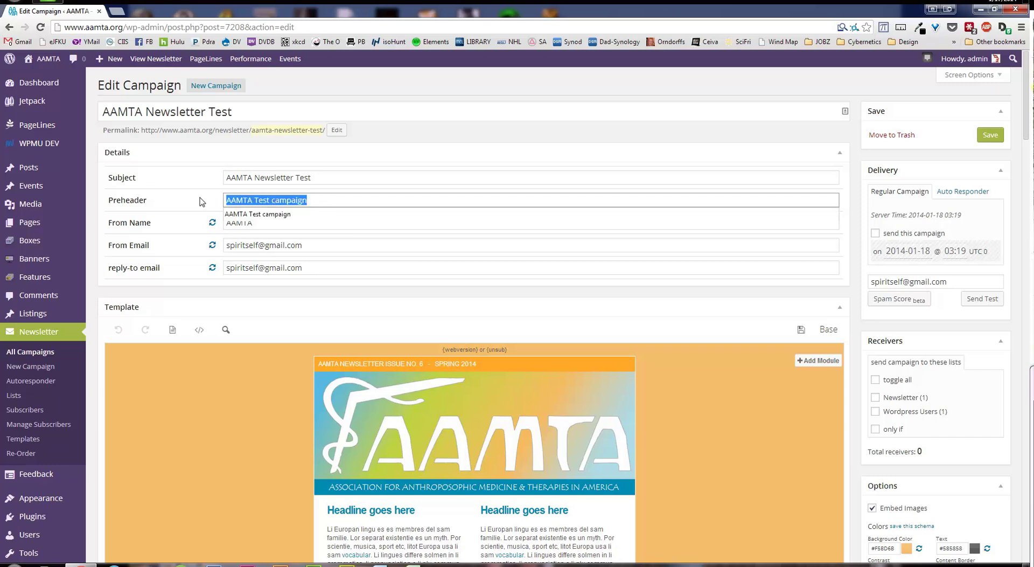
type("Important")
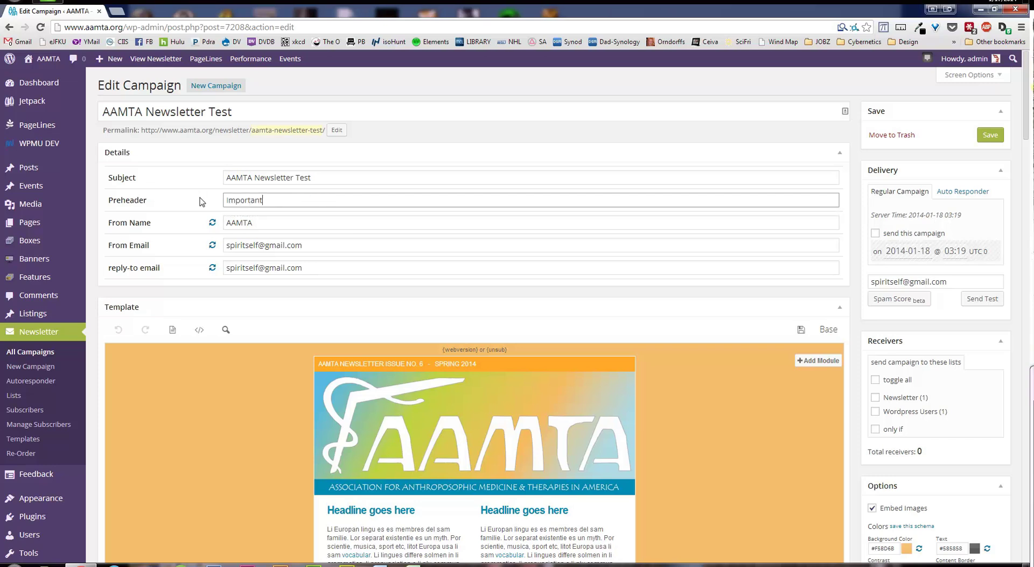
type(" info here!")
key("Tab")
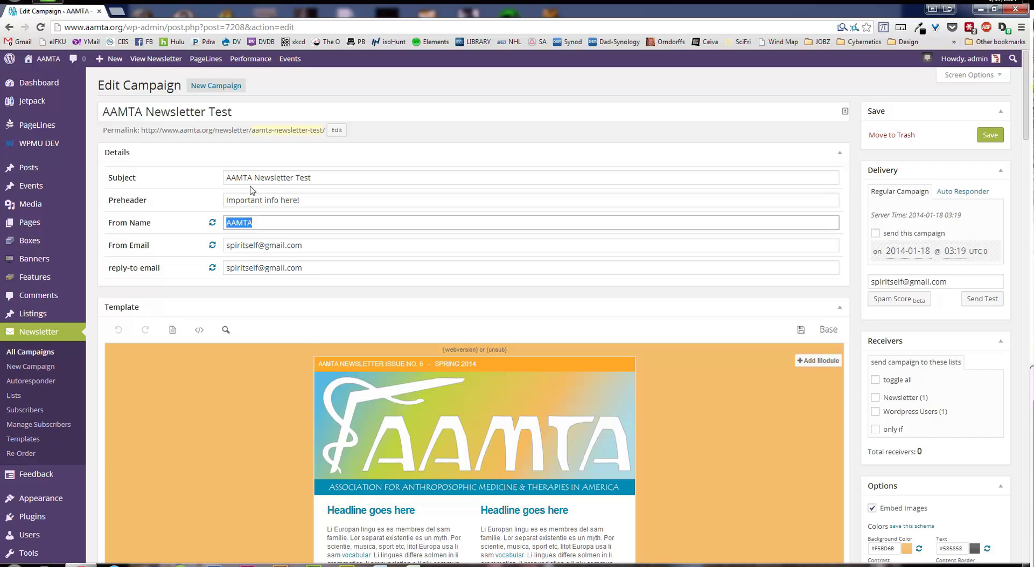
double_click(260, 224)
left_click(309, 204)
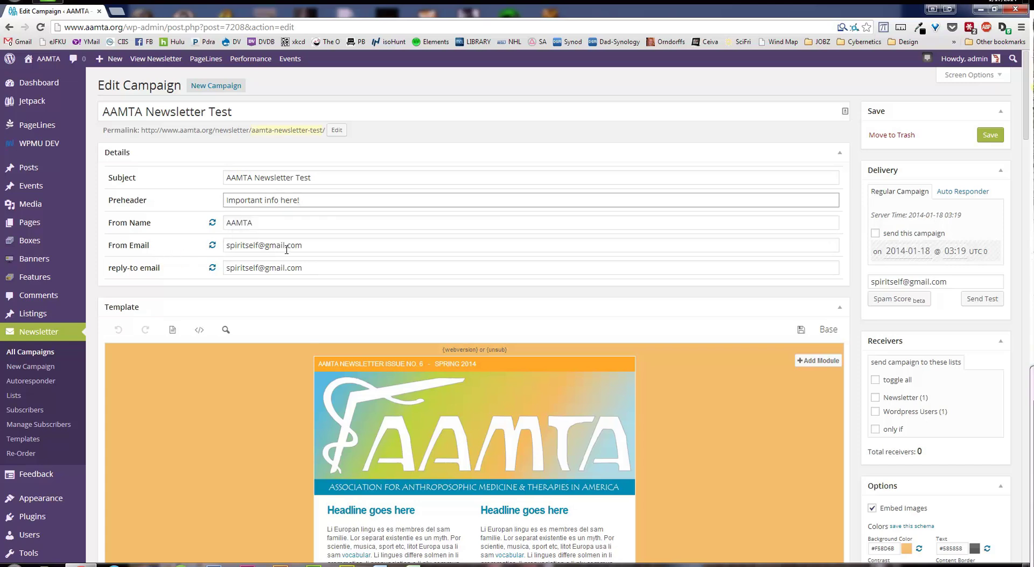
Change the From Email to the association's info address and use it as reply-to
triple_click(309, 246)
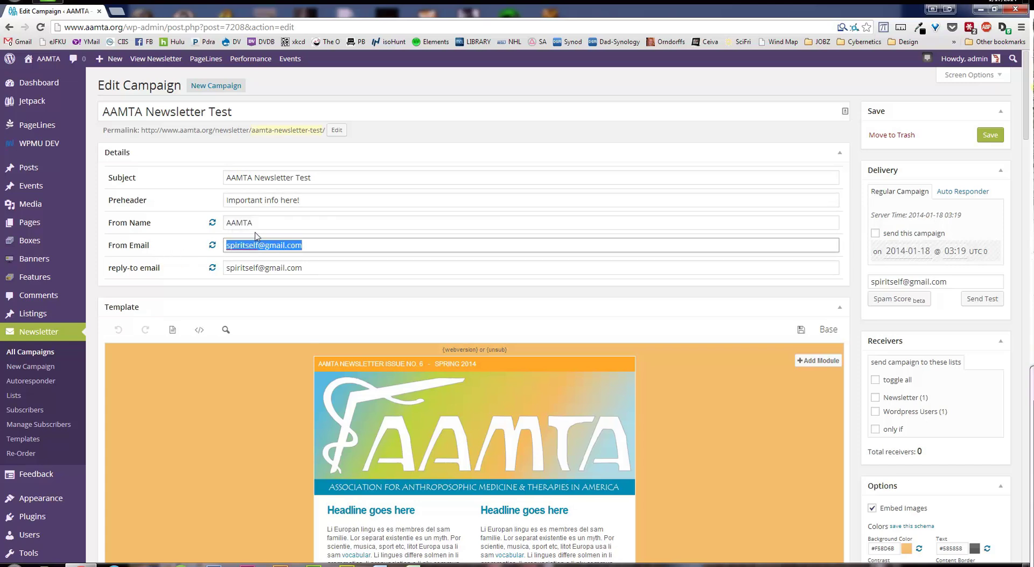
left_click_drag(298, 246, 221, 246)
left_click_drag(306, 265, 213, 267)
key("ctrl+v")
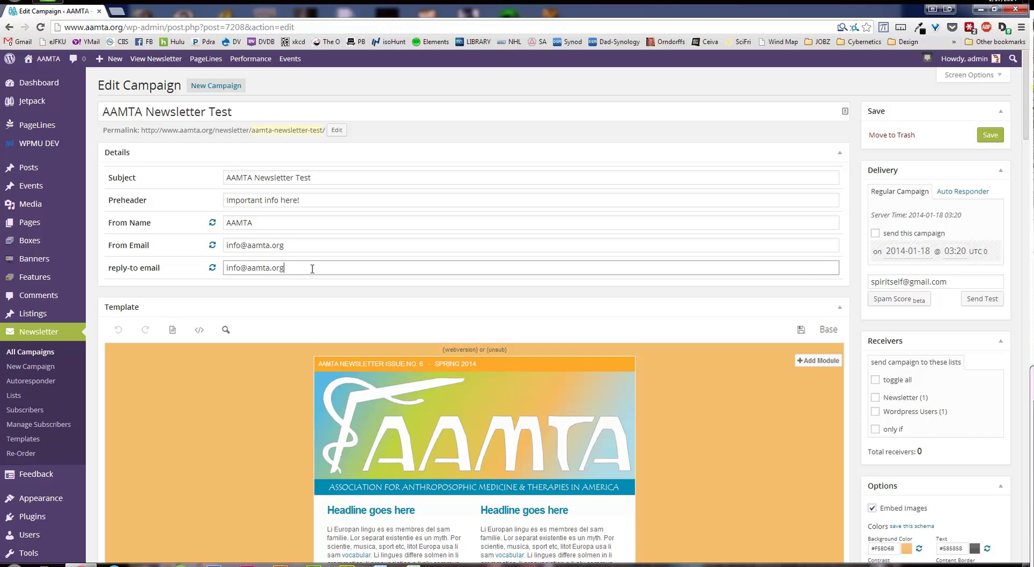
left_click(857, 265)
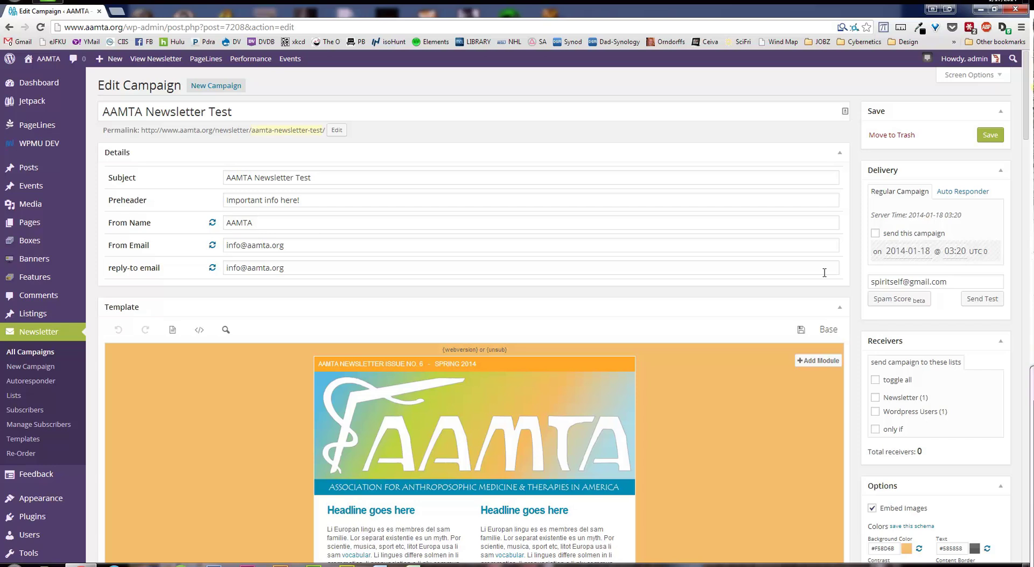
scroll(820, 269, "down", 4)
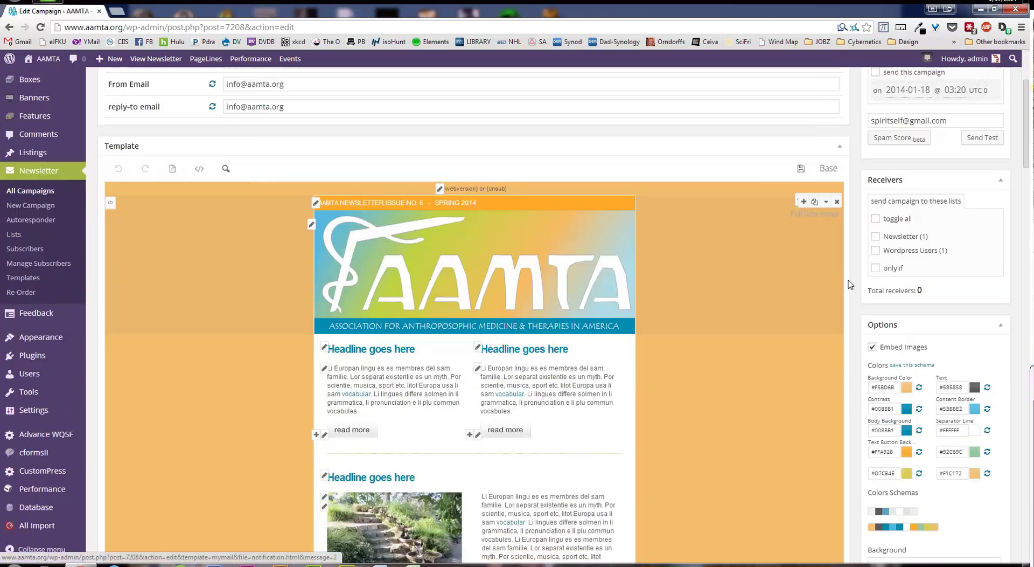
scroll(820, 270, "down", 1)
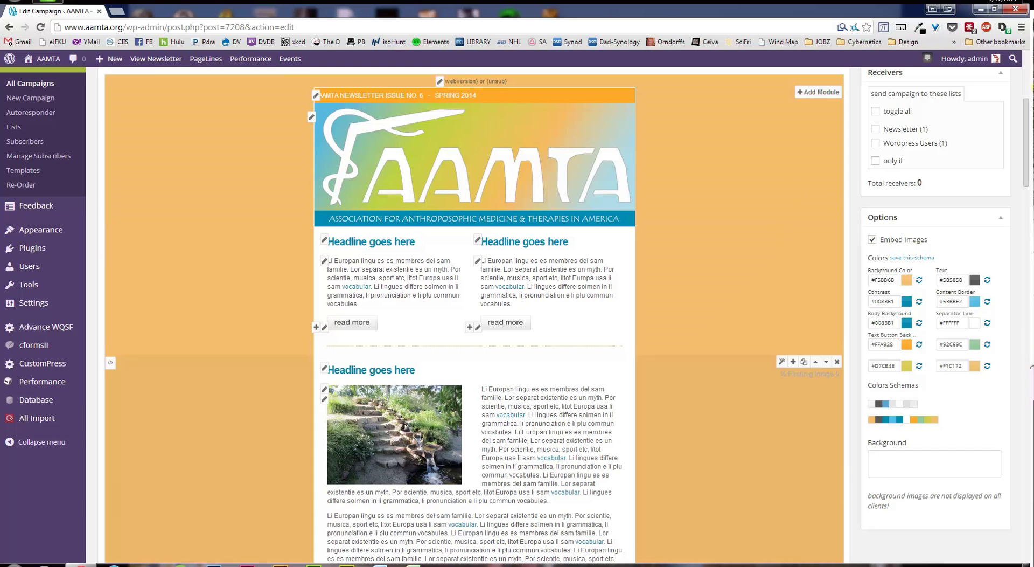
scroll(474, 323, "down", 5)
scroll(474, 323, "down", 15)
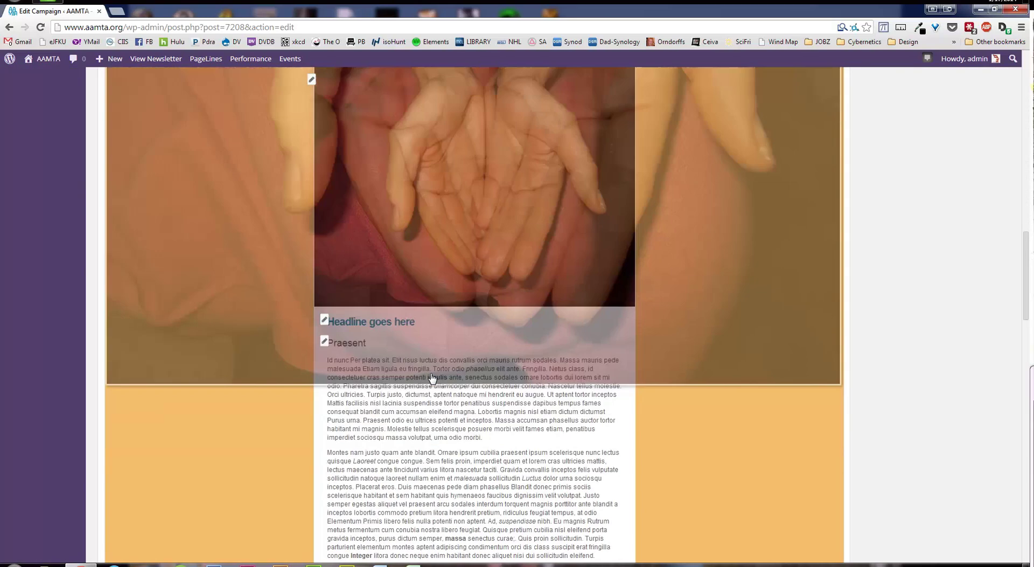
scroll(474, 323, "down", 15)
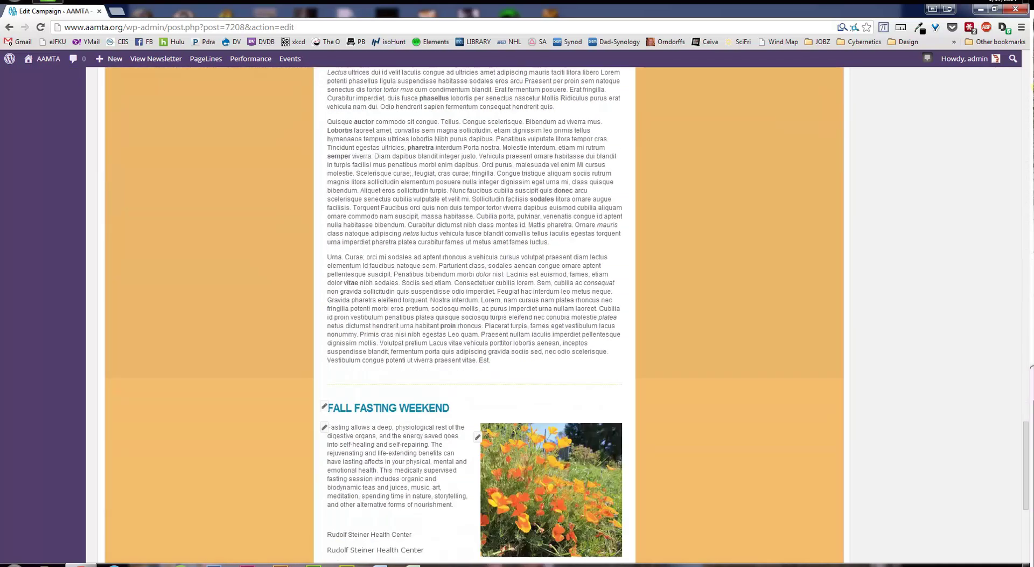
scroll(438, 371, "up", 20)
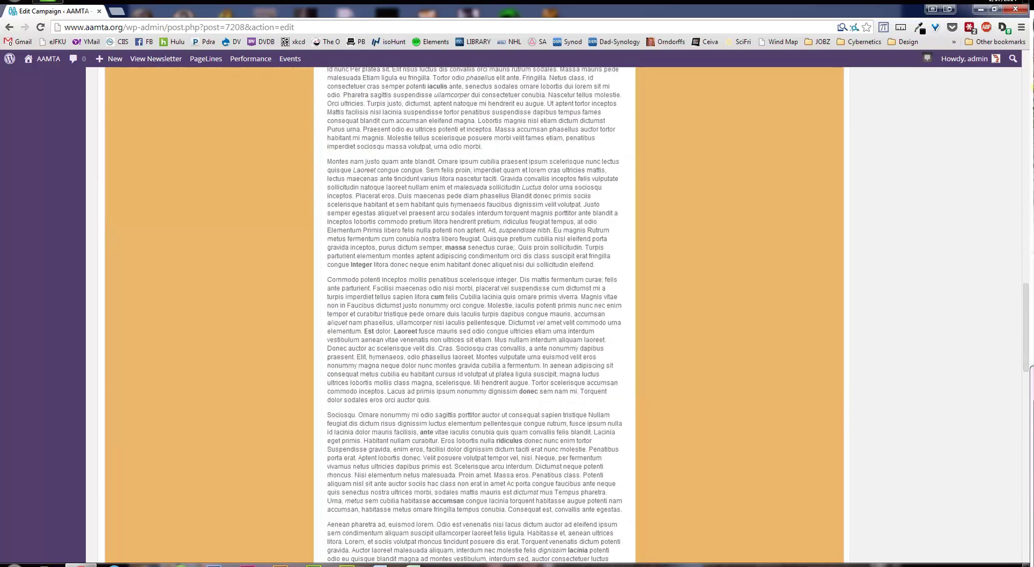
scroll(438, 371, "up", 7)
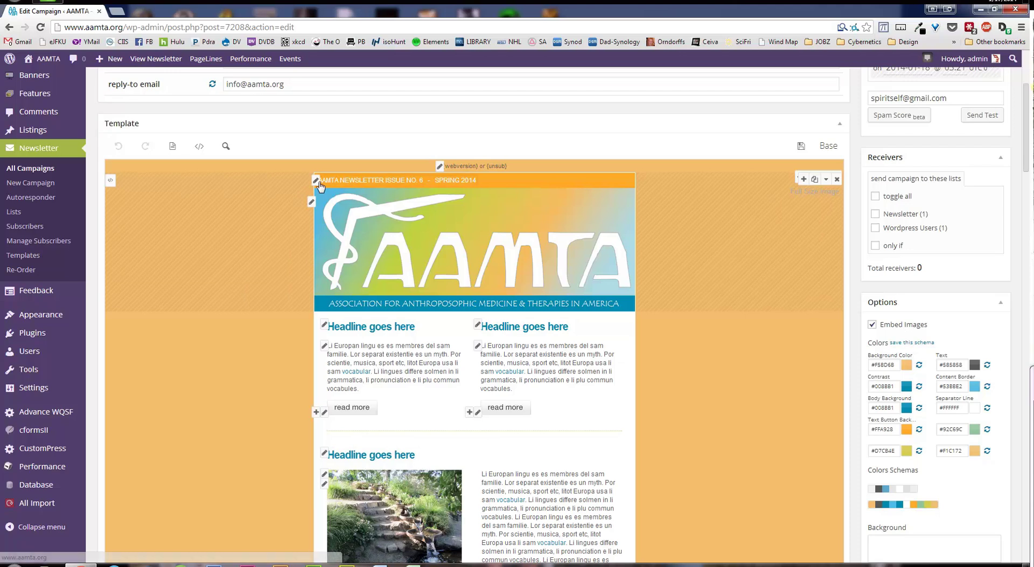
Inspect the header bar headline's non-breaking space codes around the dash, then discard the edit
left_click(318, 182)
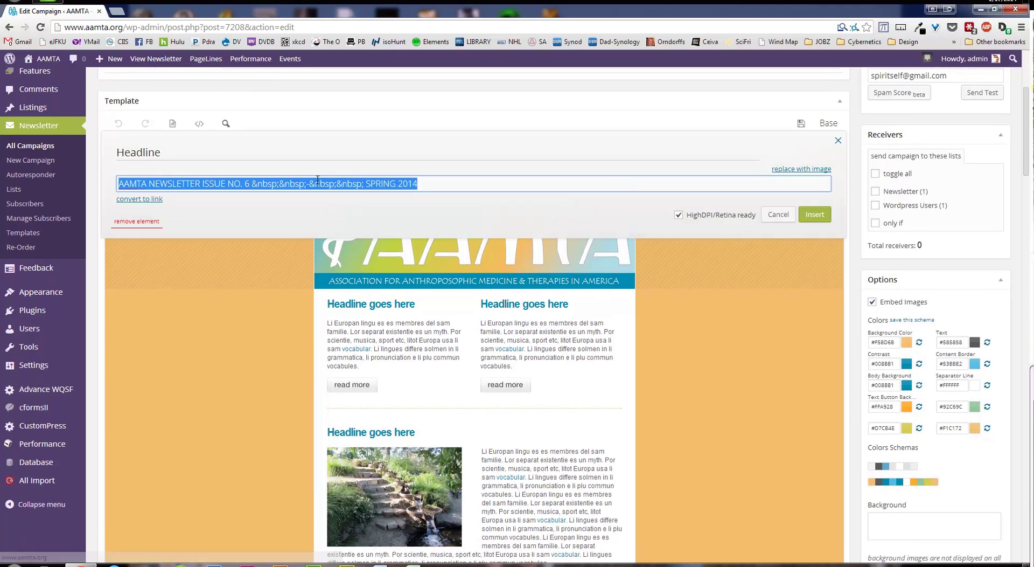
left_click(165, 182)
left_click_drag(119, 183, 422, 182)
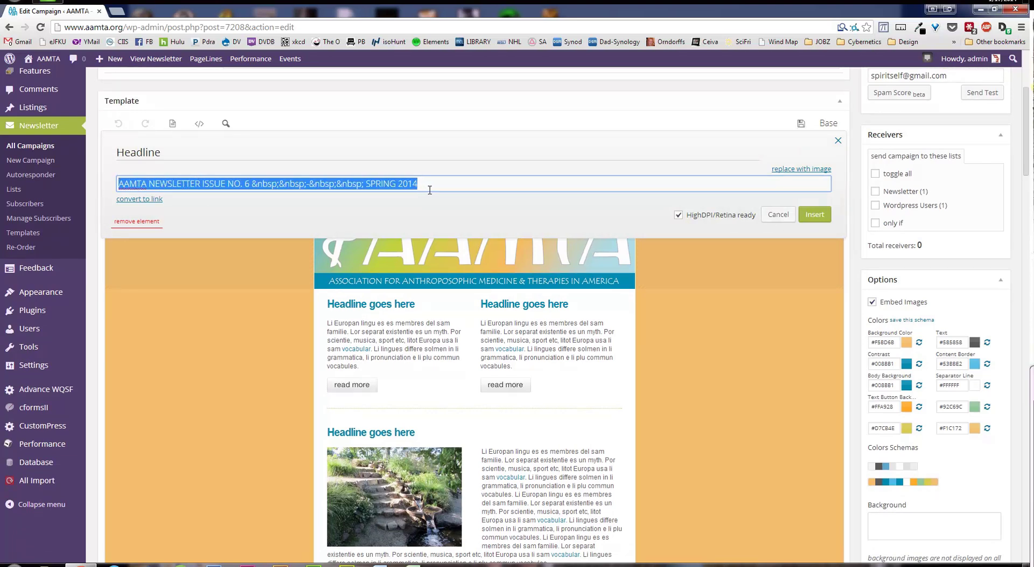
left_click(442, 186)
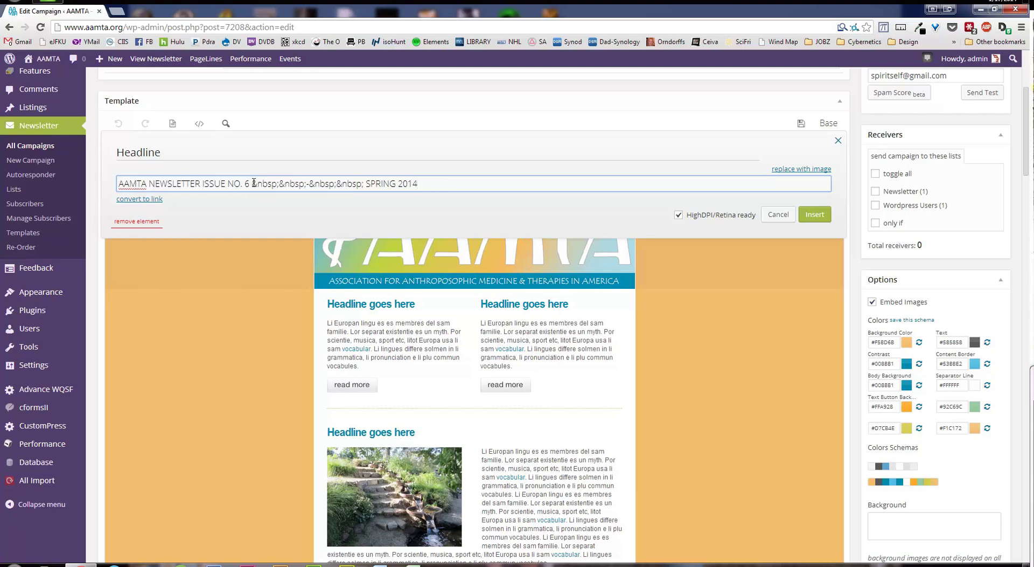
left_click_drag(252, 183, 365, 186)
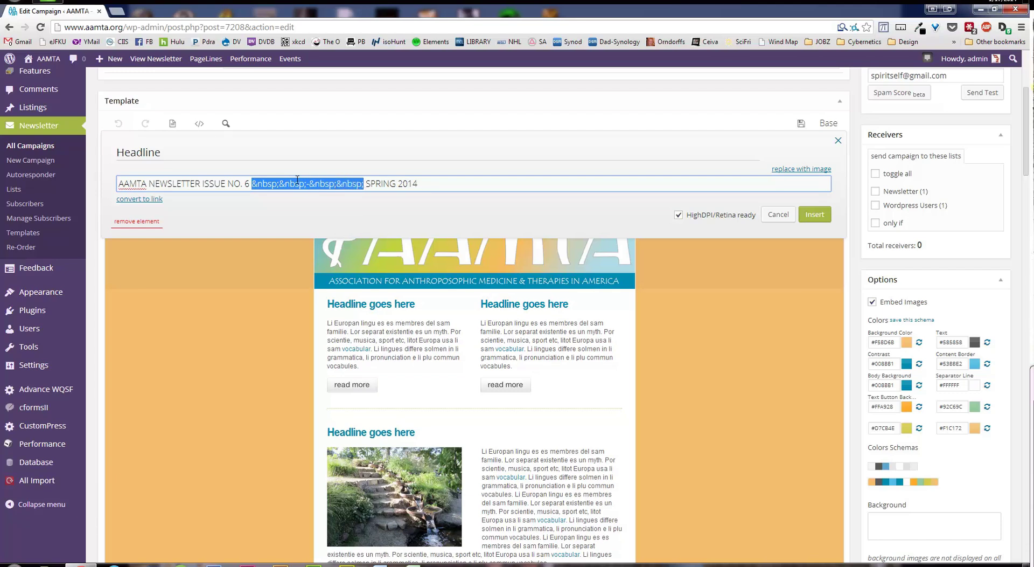
left_click(254, 183)
left_click_drag(254, 183, 282, 183)
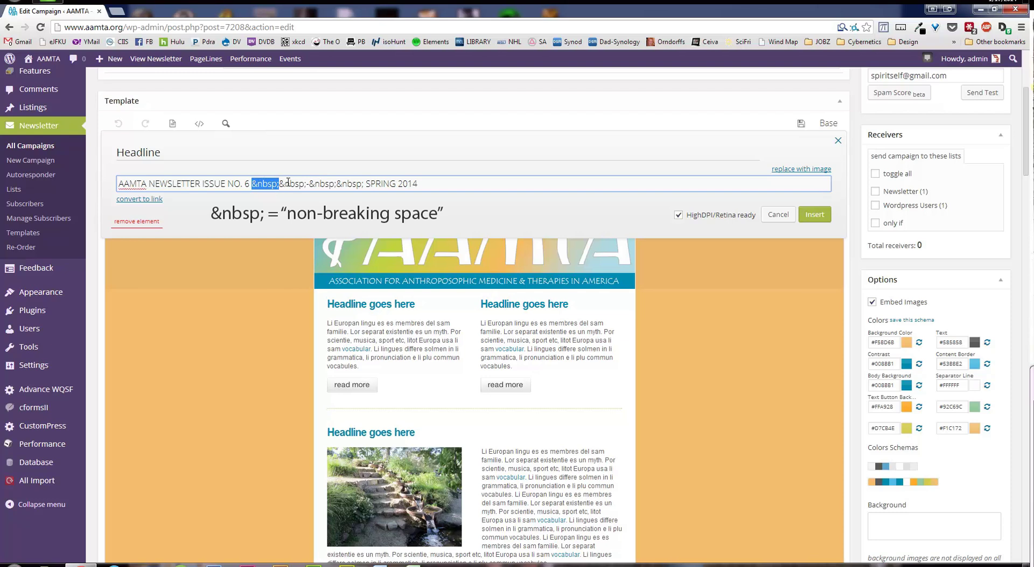
left_click(784, 215)
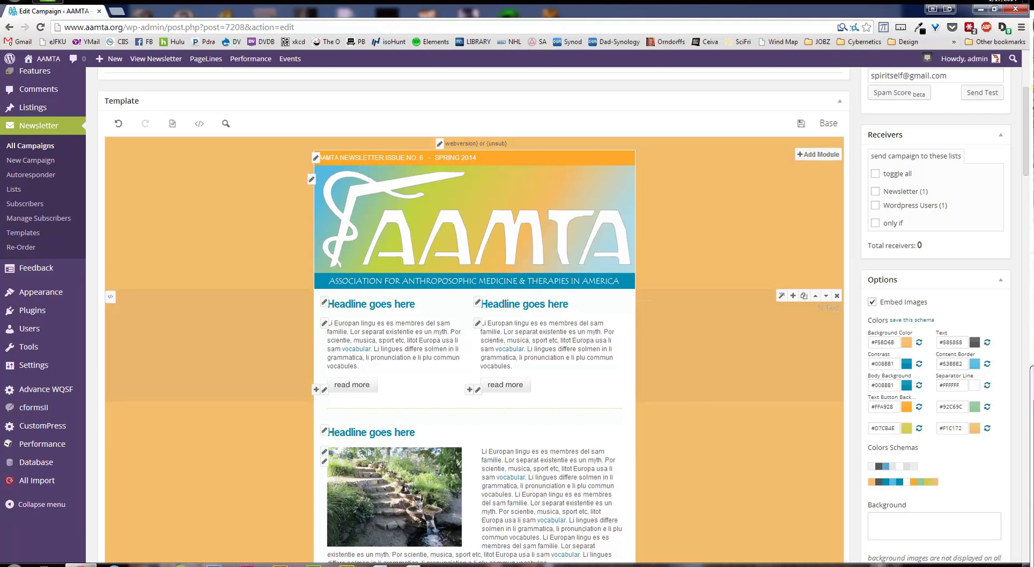
Open the garden-steps article's Body editor and select all its placeholder paragraphs
scroll(474, 318, "down", 3)
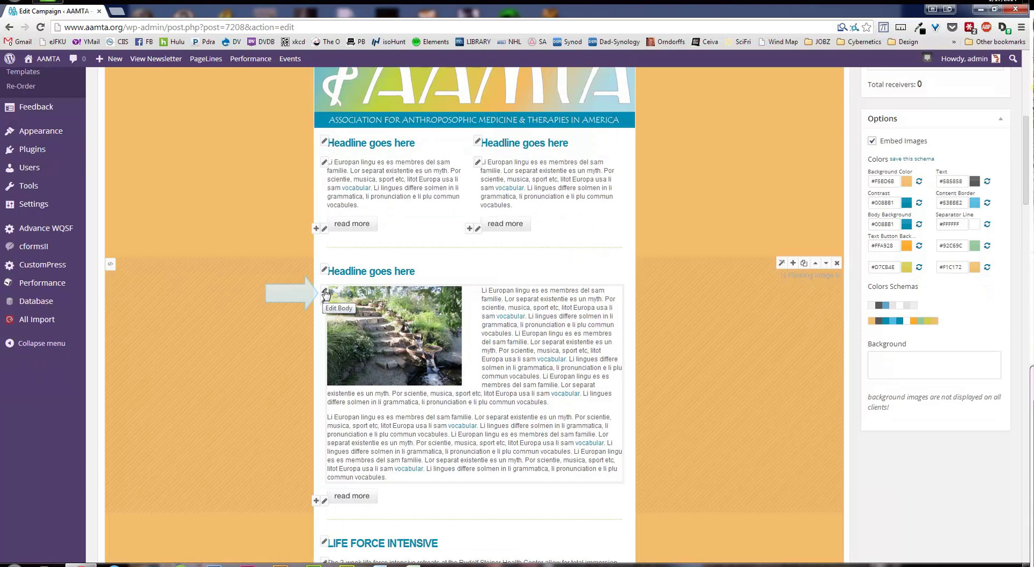
left_click(325, 293)
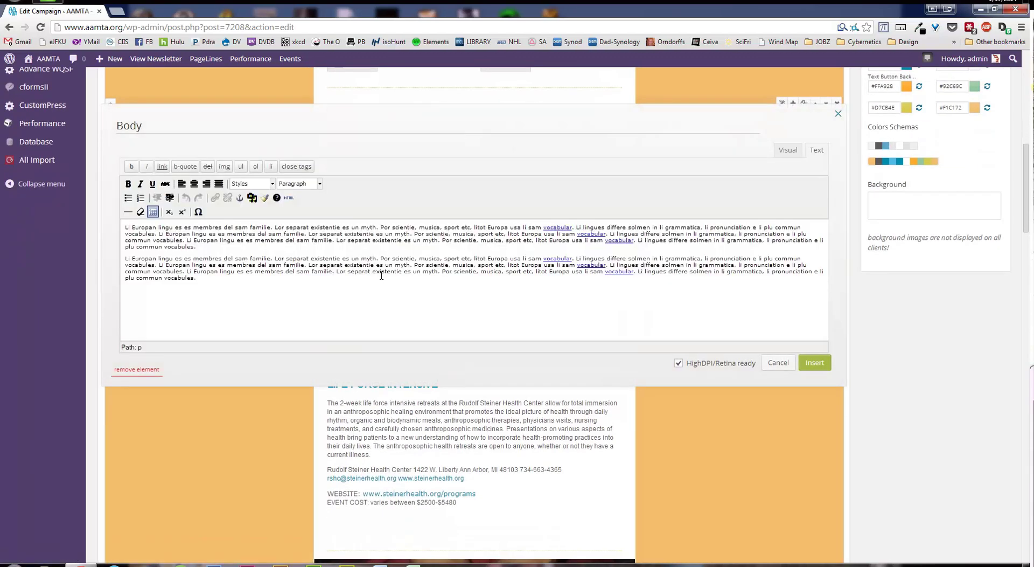
left_click_drag(214, 286, 121, 226)
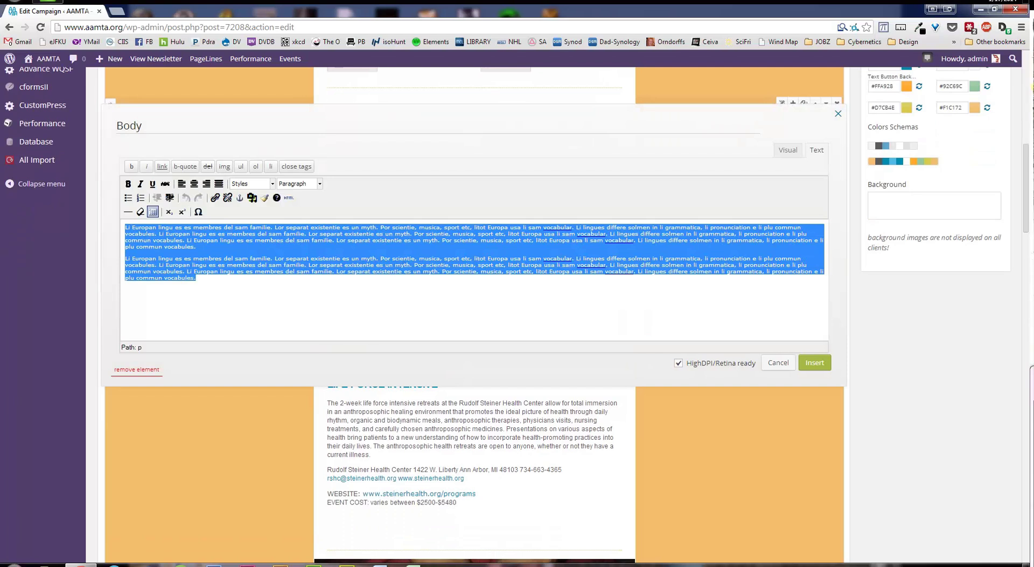
Paste the president's letter over the placeholder body and remove blank lines around the signature
key("alt+Tab")
key("alt+Tab")
left_click_drag(284, 296, 103, 228)
key("ctrl+v")
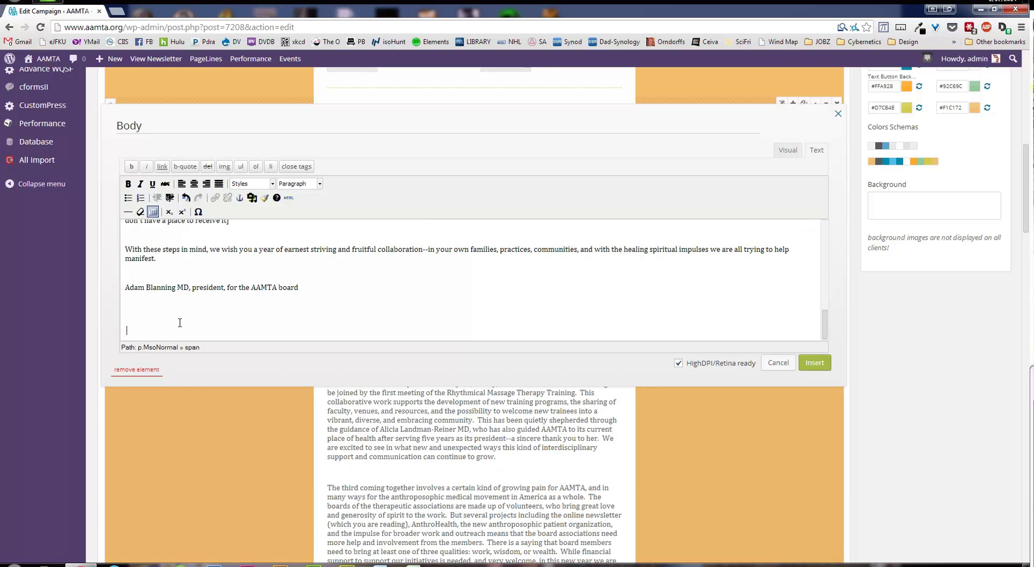
key("BackSpace")
key("BackSpace")
key("BackSpace")
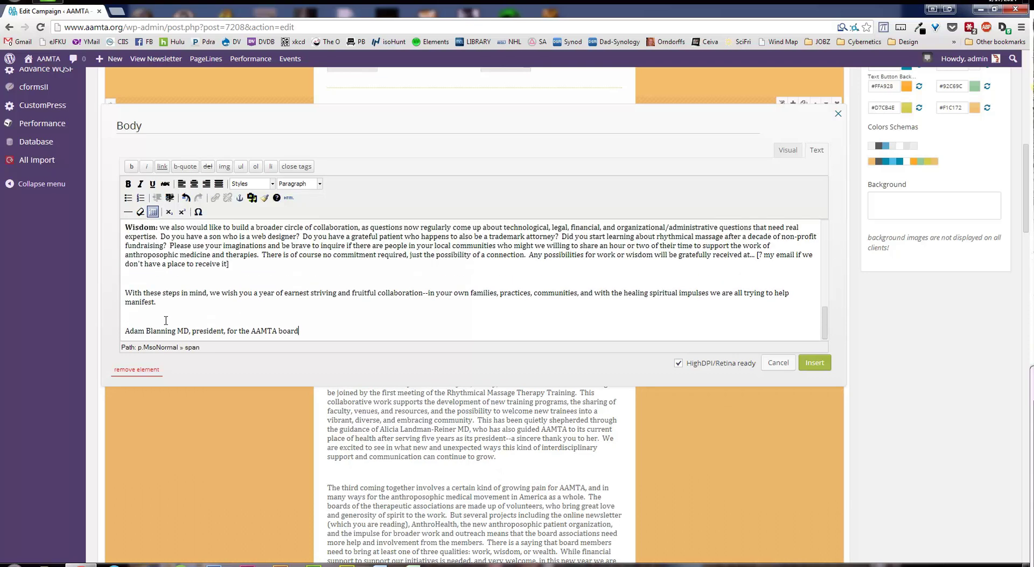
left_click(157, 316)
key("BackSpace")
Delete the stray blank lines after the first paragraph and around 'Warm greetings'
left_click(149, 296)
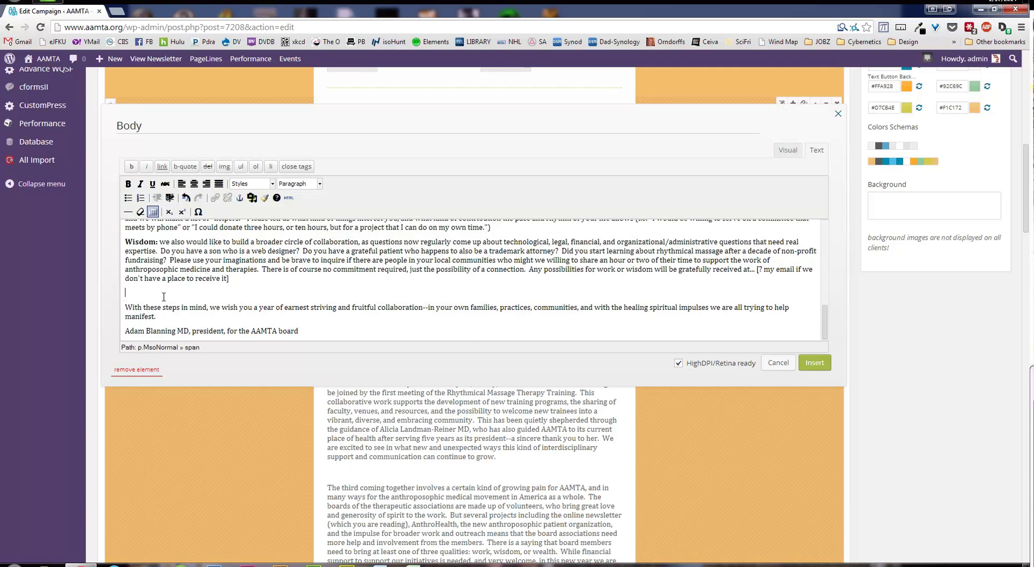
scroll(149, 296, "up", 5)
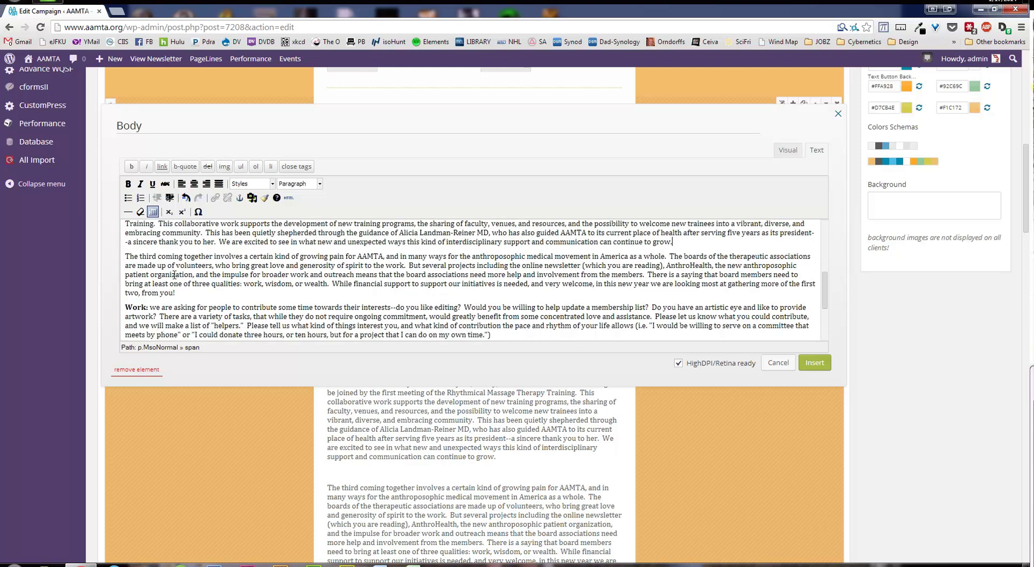
scroll(173, 273, "up", 5)
left_click(145, 295)
key("BackSpace")
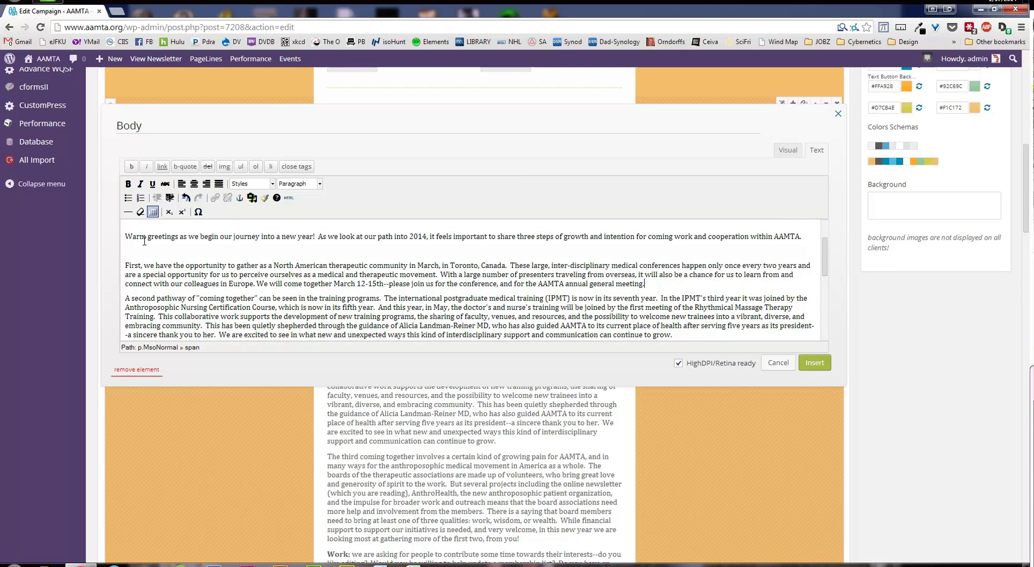
left_click(144, 247)
key("BackSpace")
scroll(143, 268, "up", 2)
left_click(151, 326)
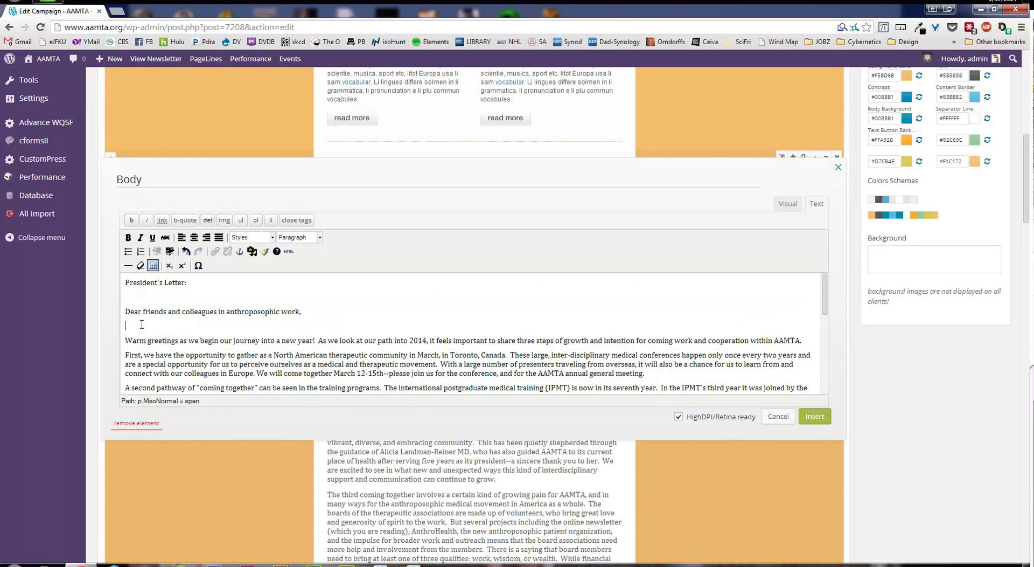
key("BackSpace")
Remove the 'President's Letter:' line so the body opens with 'Dear friends…', and insert it
left_click(138, 297)
key("BackSpace")
left_click_drag(195, 282, 125, 282)
key("ctrl+c")
key("BackSpace")
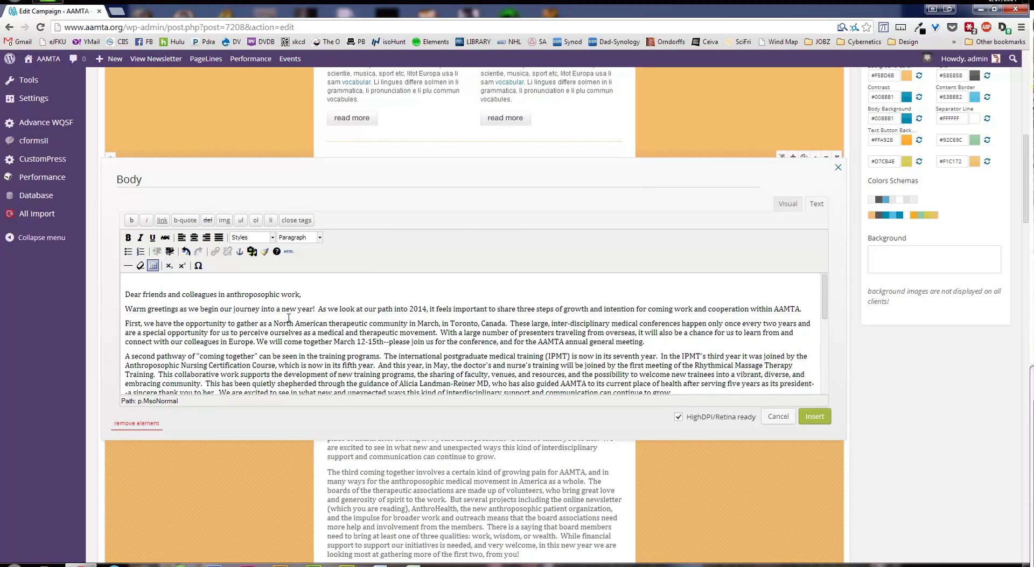
key("Delete")
left_click(806, 420)
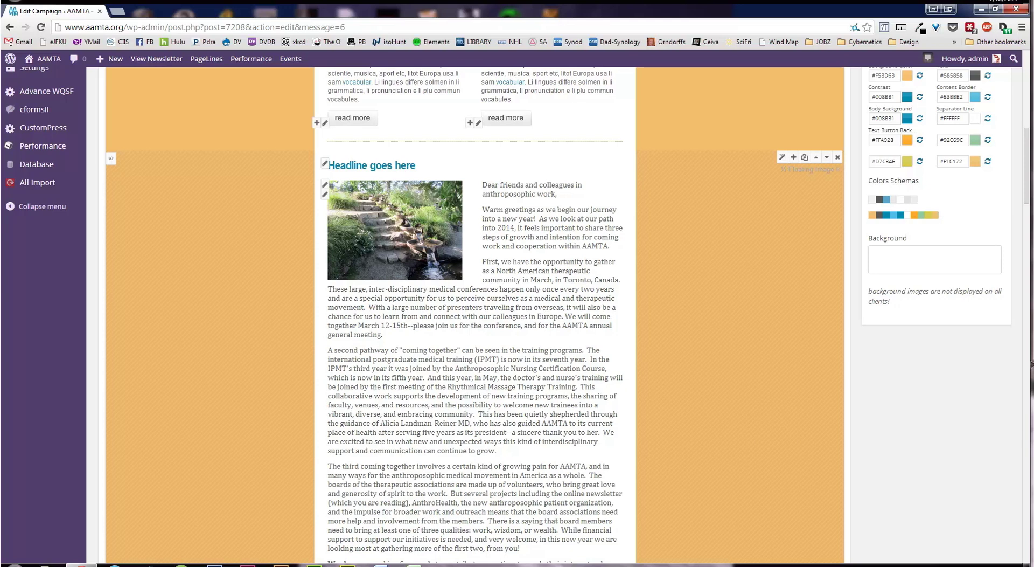
Paste 'President's Letter:' as the article headline and review the rendered letter
left_click(325, 166)
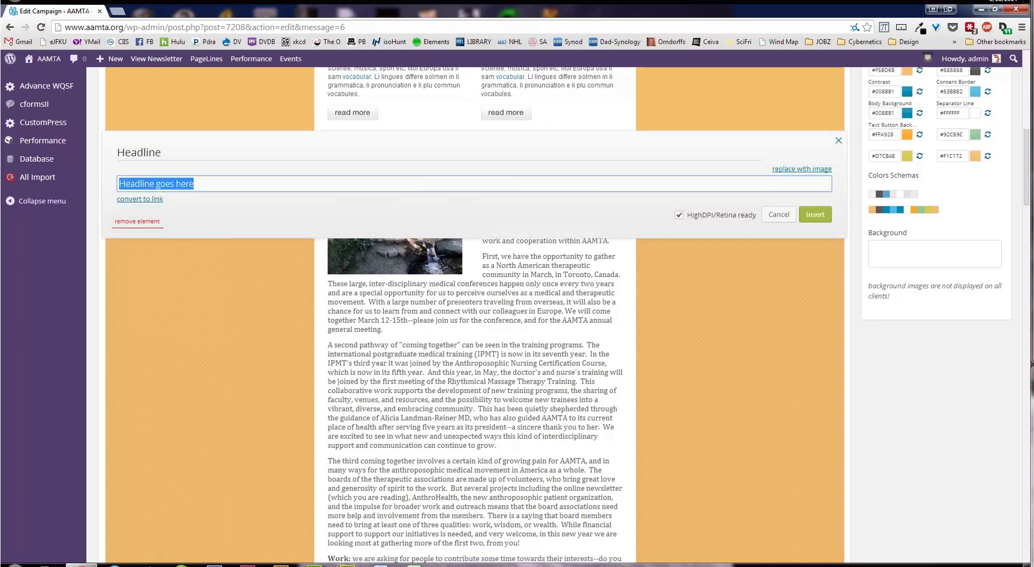
key("ctrl+v")
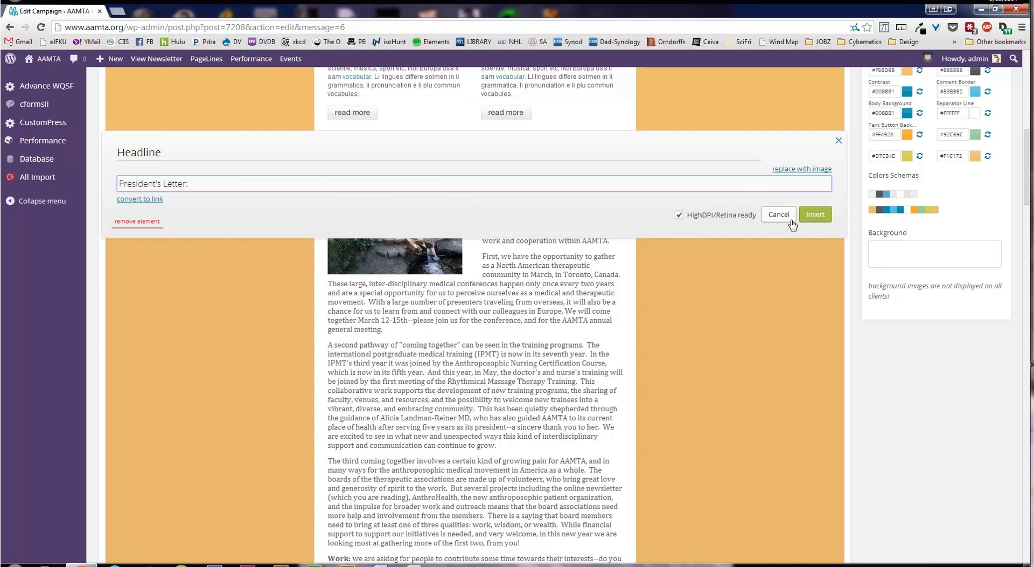
left_click(813, 218)
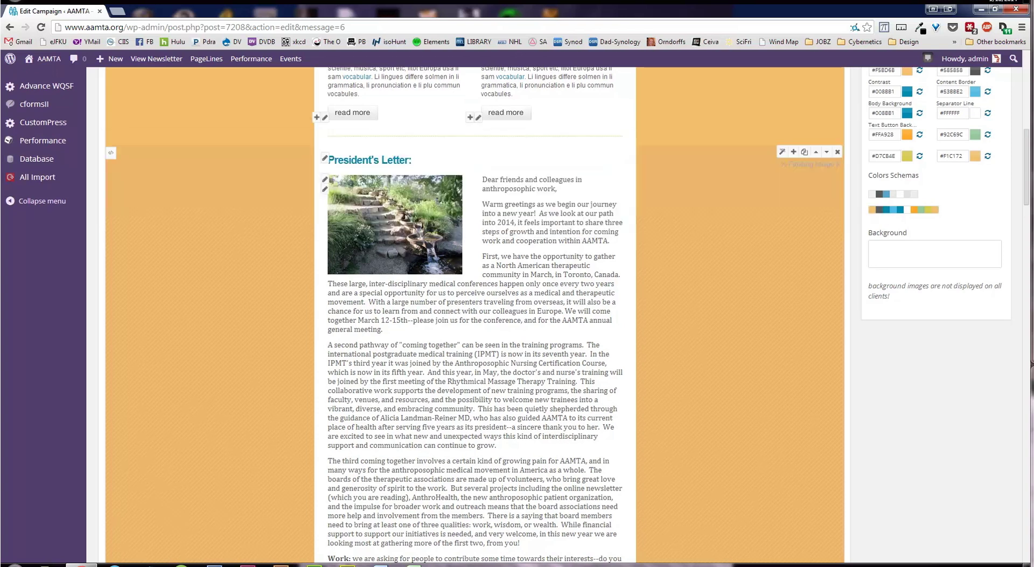
scroll(474, 316, "down", 6)
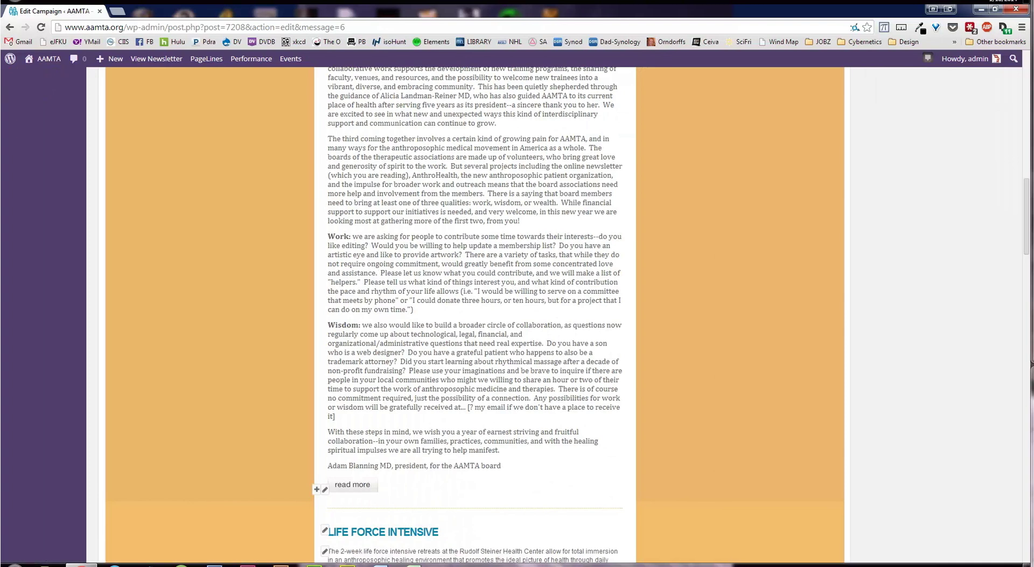
scroll(474, 312, "up", 1)
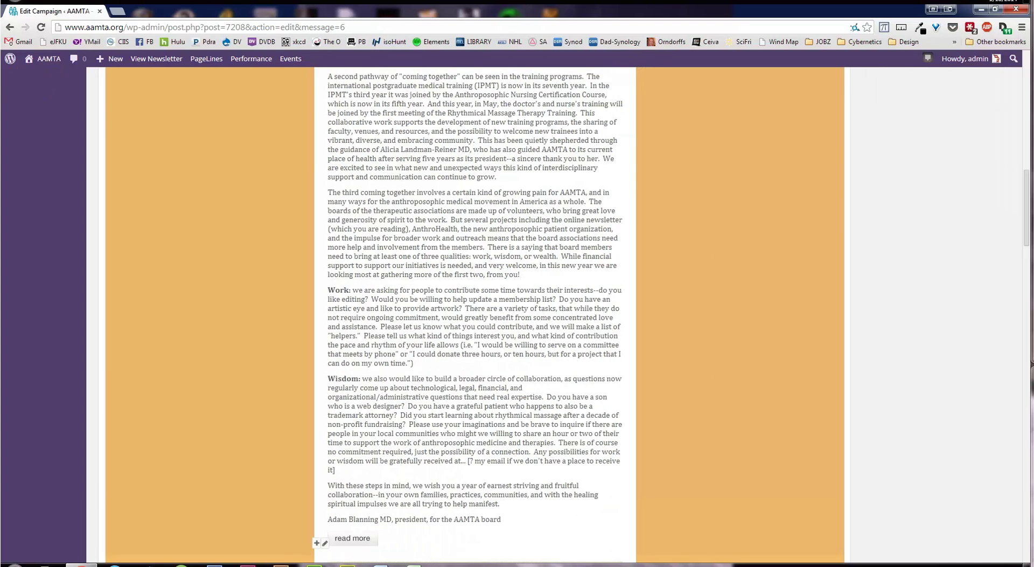
scroll(474, 312, "up", 3)
scroll(474, 312, "down", 3)
scroll(474, 312, "up", 4)
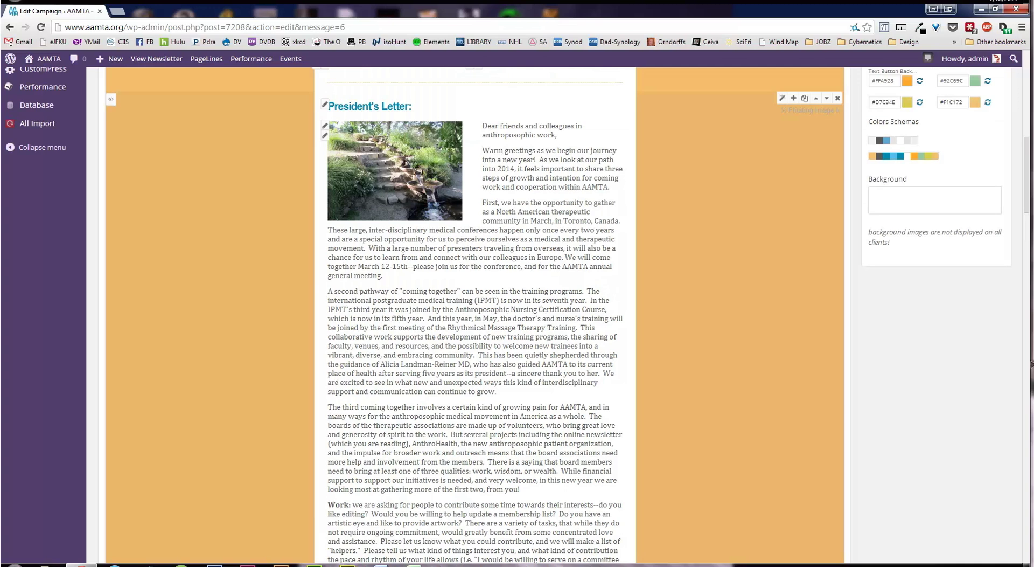
Delete the read more button under the president's signature, leaving the article above LIFE FORCE INTENSIVE
scroll(329, 410, "down", 6)
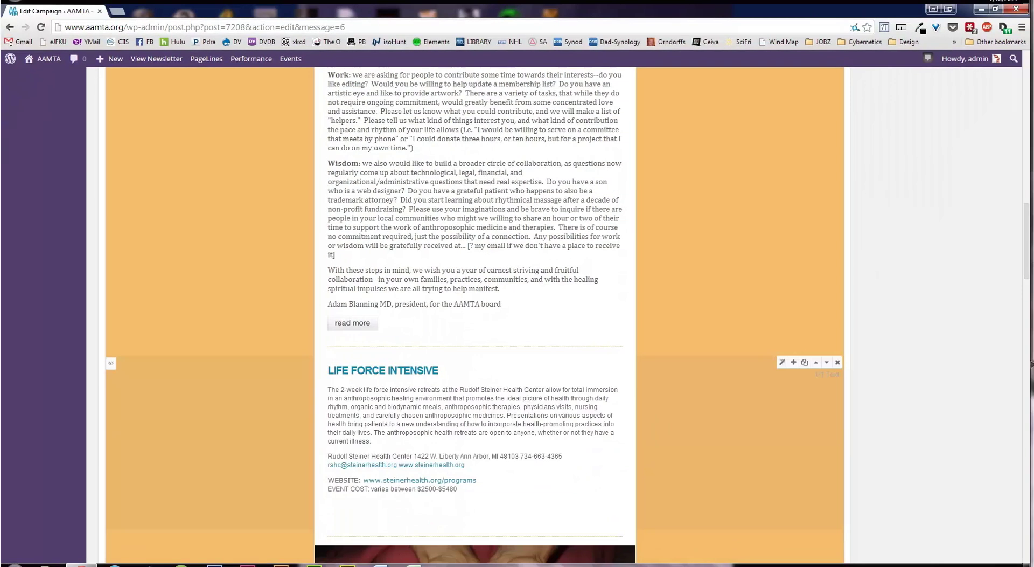
left_click(372, 425)
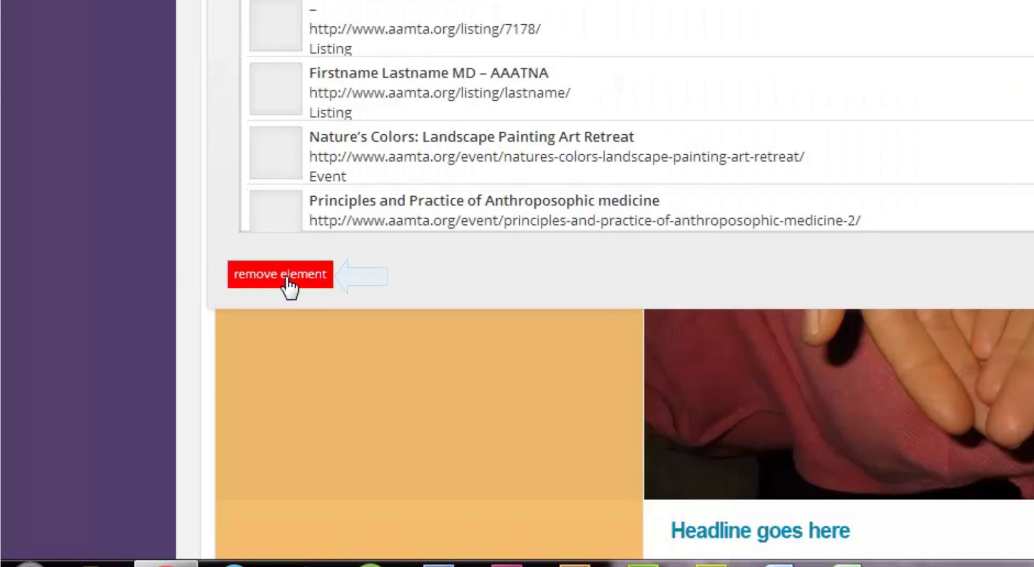
left_click(281, 274)
scroll(517, 283, "up", 5)
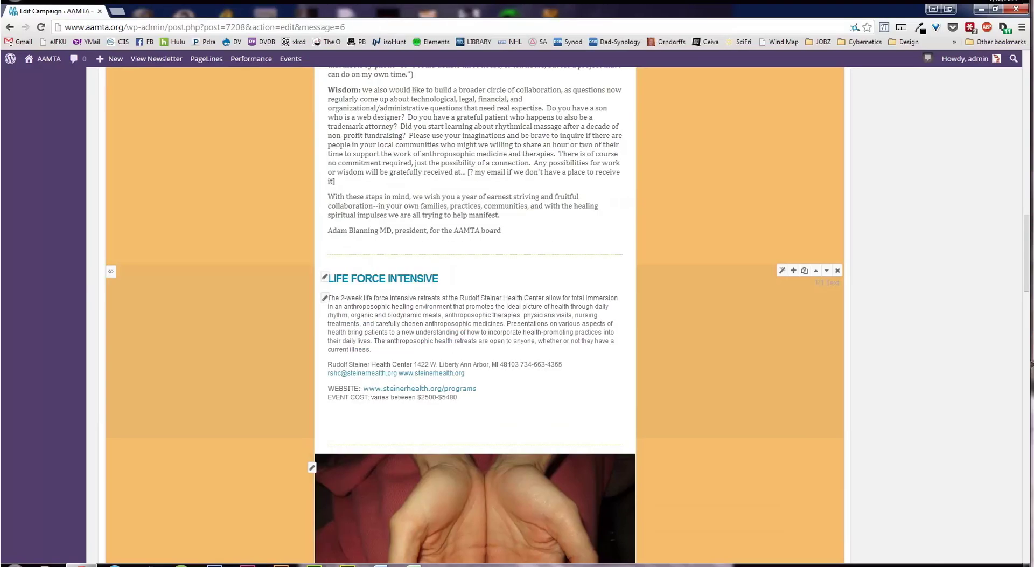
scroll(517, 314, "up", 7)
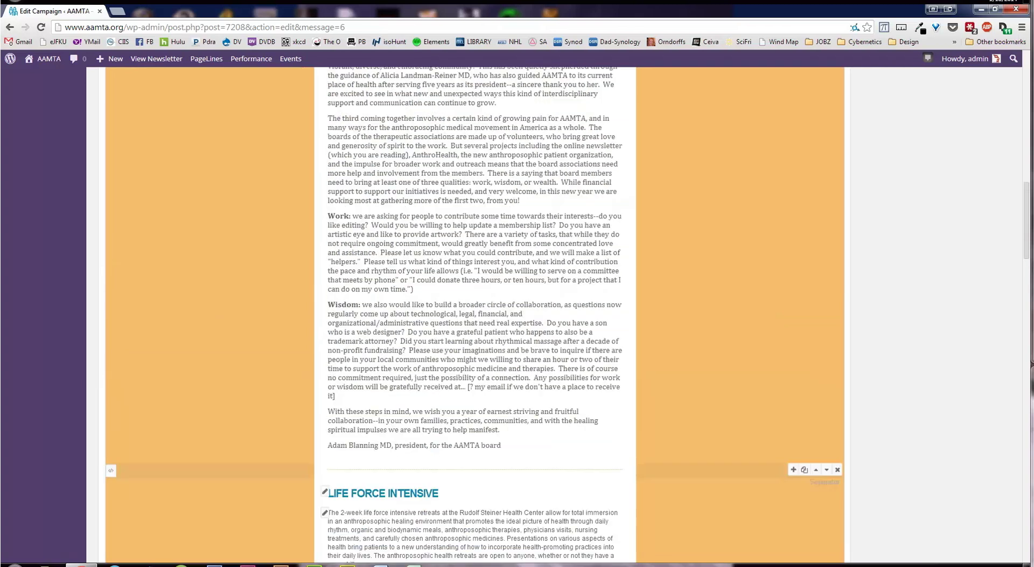
scroll(517, 314, "up", 1)
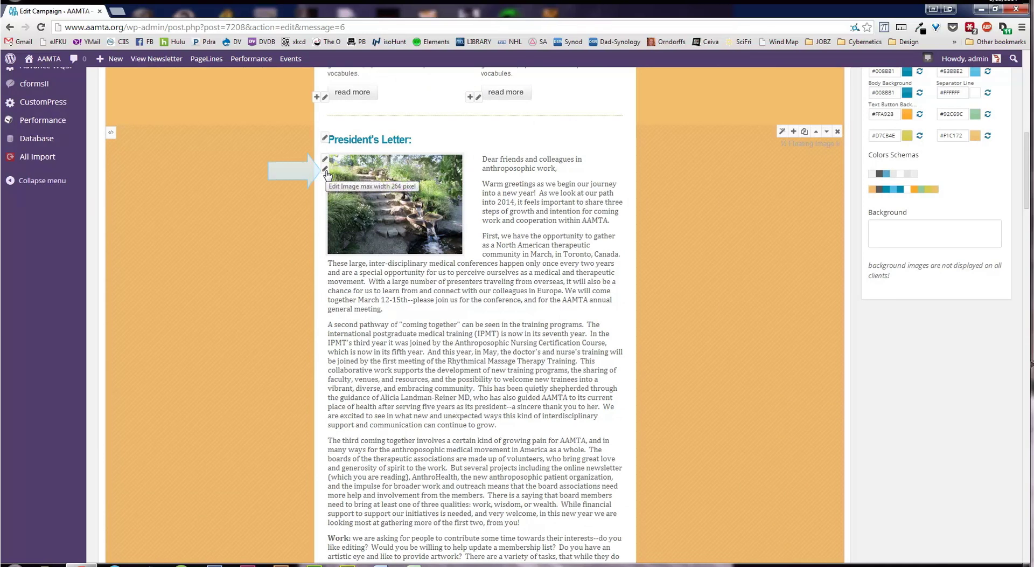
Swap the letter's garden-steps photo for the Wegman-house picture of a brown building
left_click(325, 170)
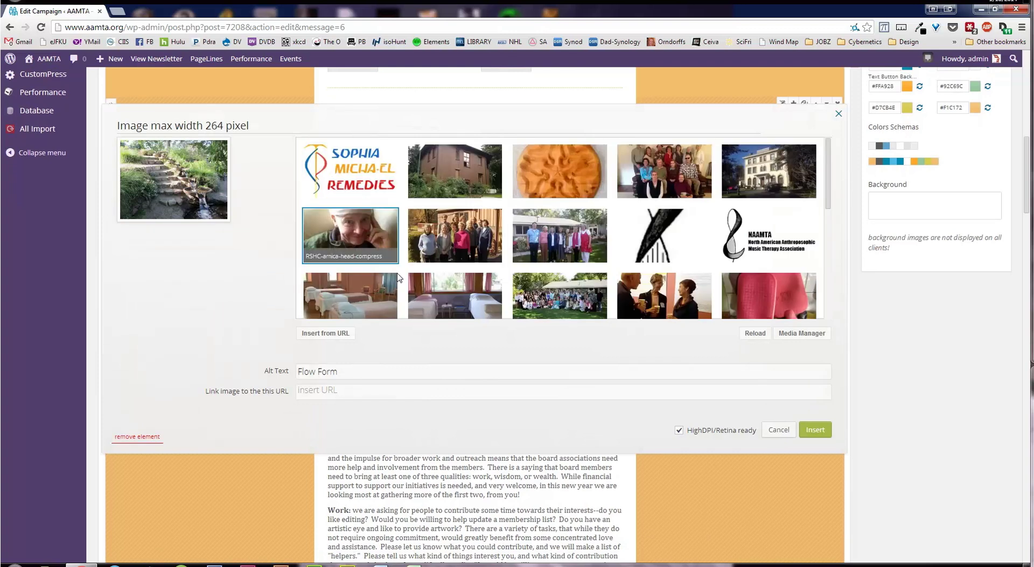
left_click(460, 179)
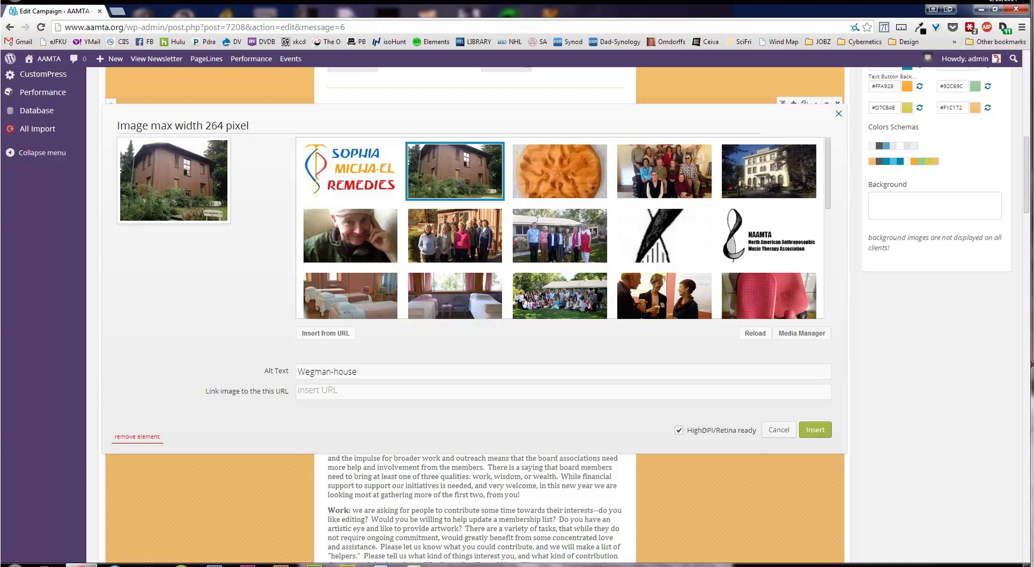
left_click(816, 430)
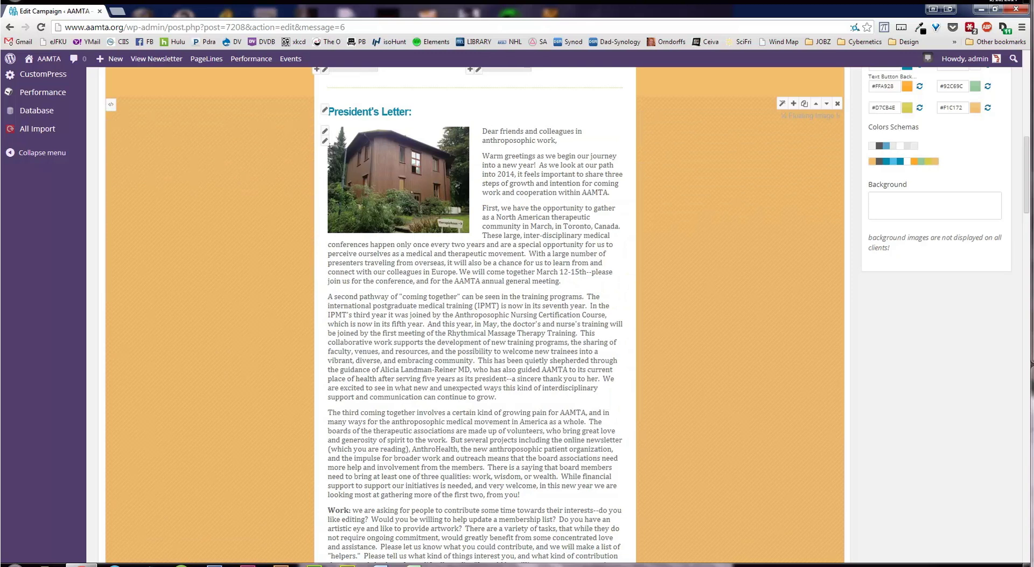
scroll(474, 312, "up", 4)
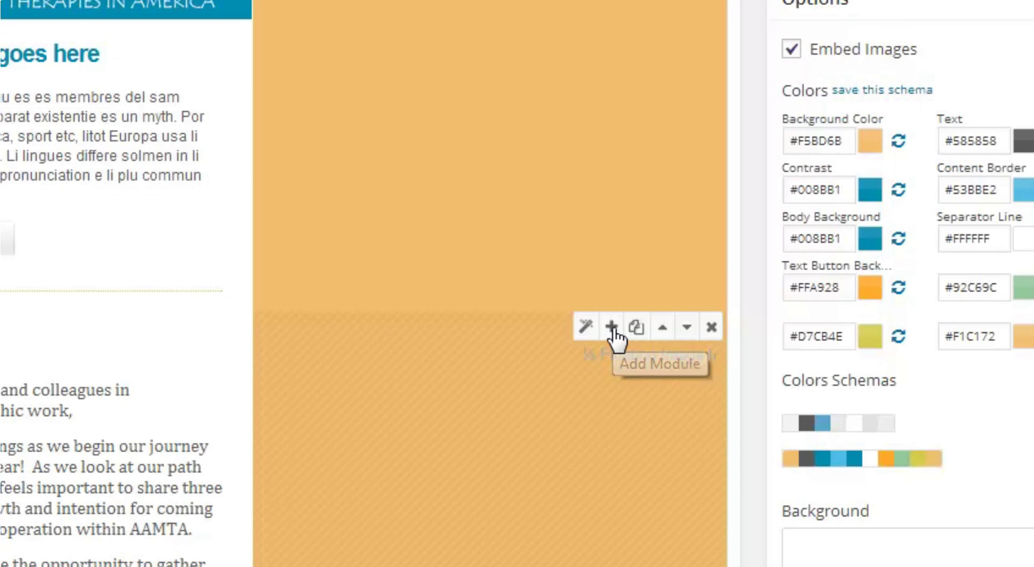
left_click(793, 317)
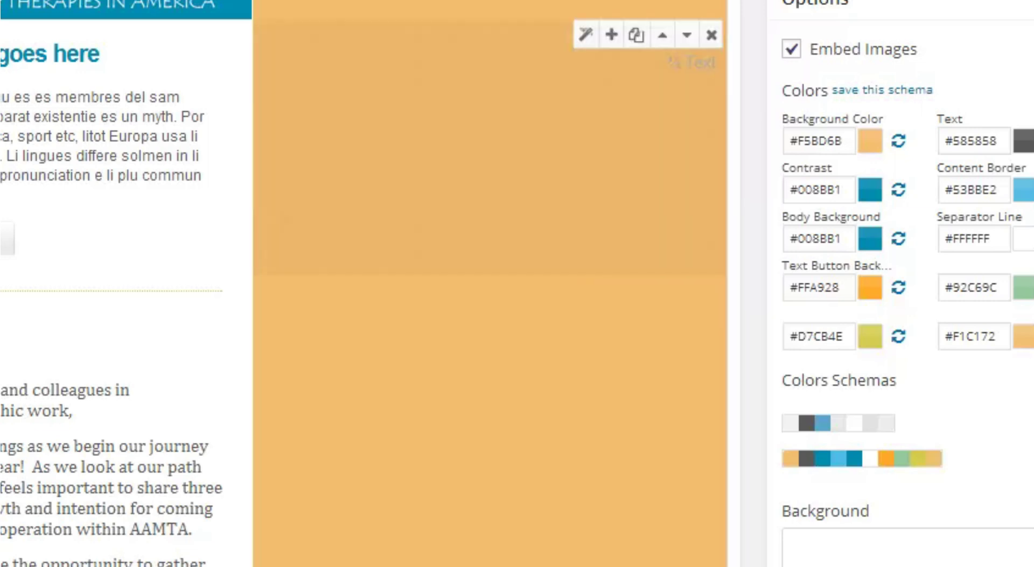
left_click(620, 293)
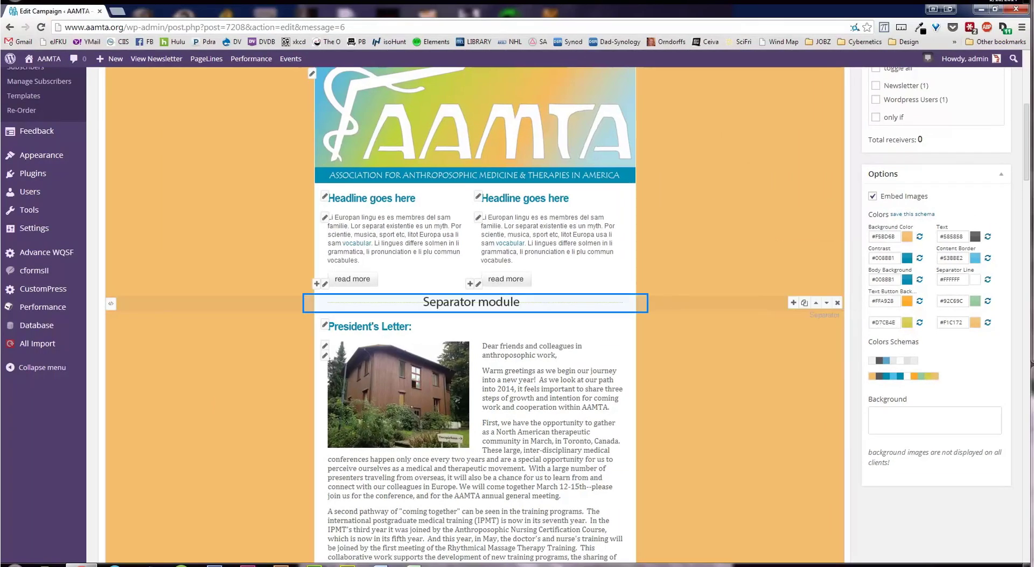
mouse_move(794, 305)
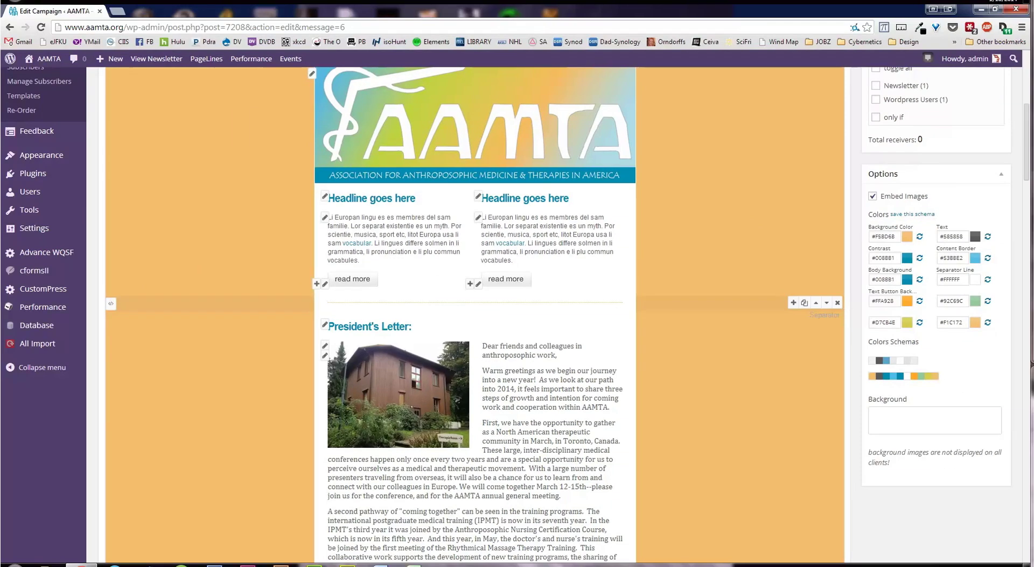
Insert a '½ Floating Image right' module with placeholder headline and 528 x 360 image
left_click(794, 303)
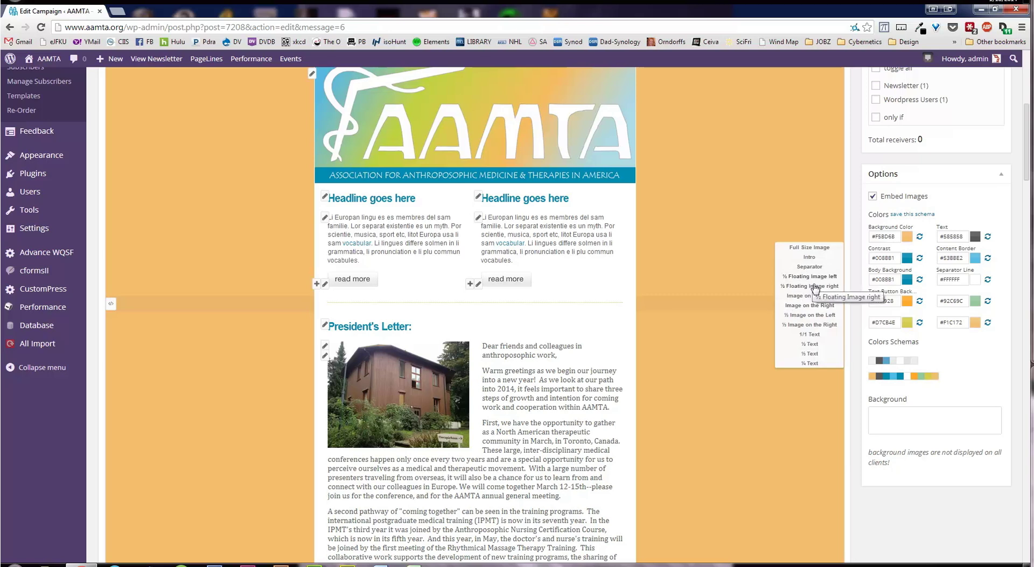
left_click(814, 285)
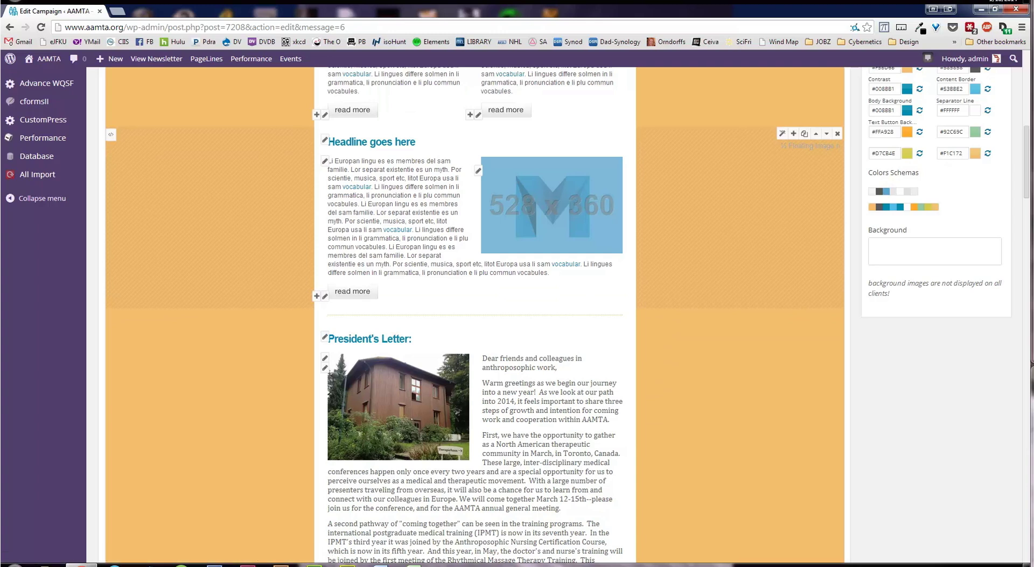
Replace the new block's placeholder heading with 'New Headline'
left_click(325, 140)
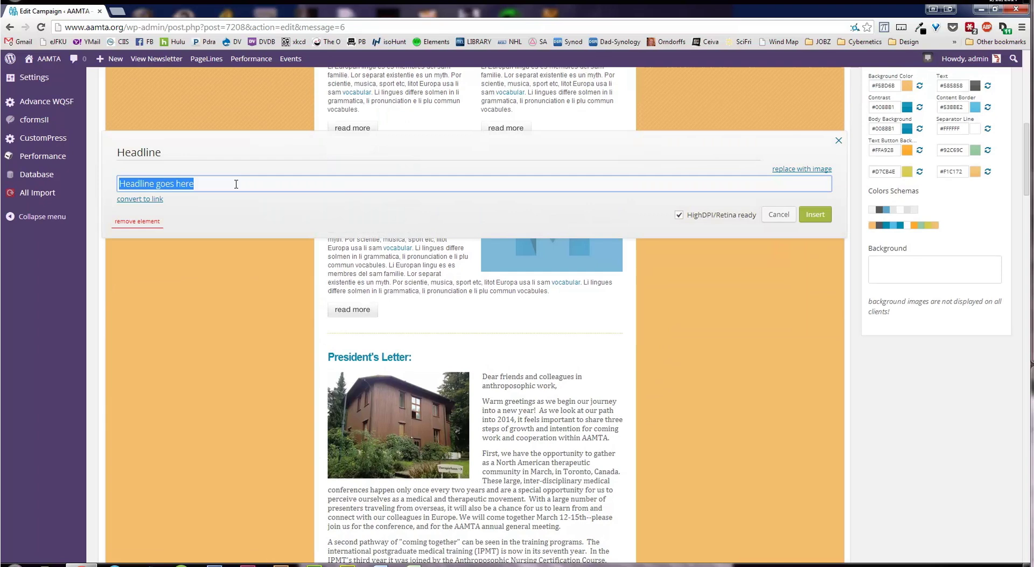
type("New Headling")
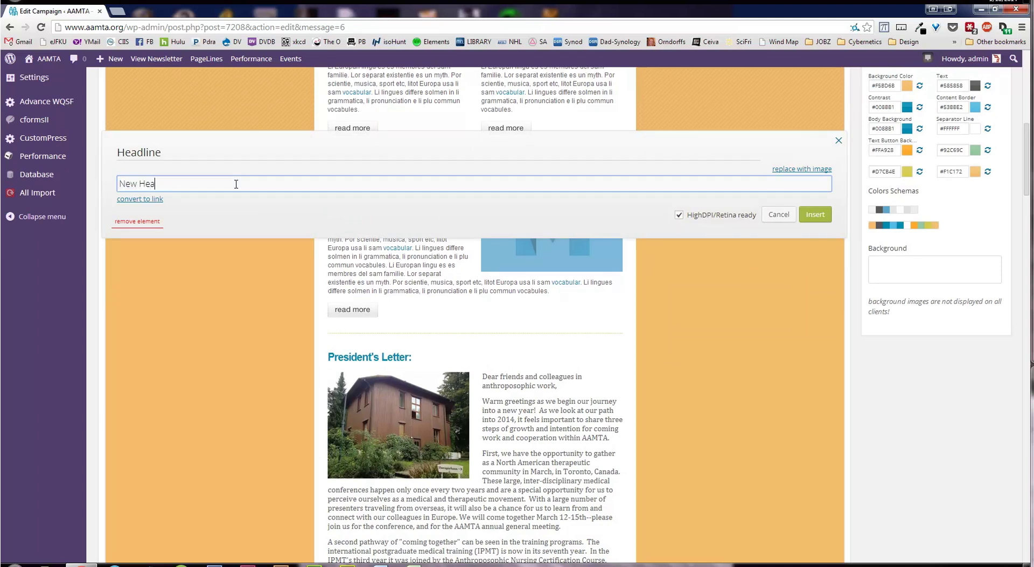
key("BackSpace")
type("e")
left_click(816, 214)
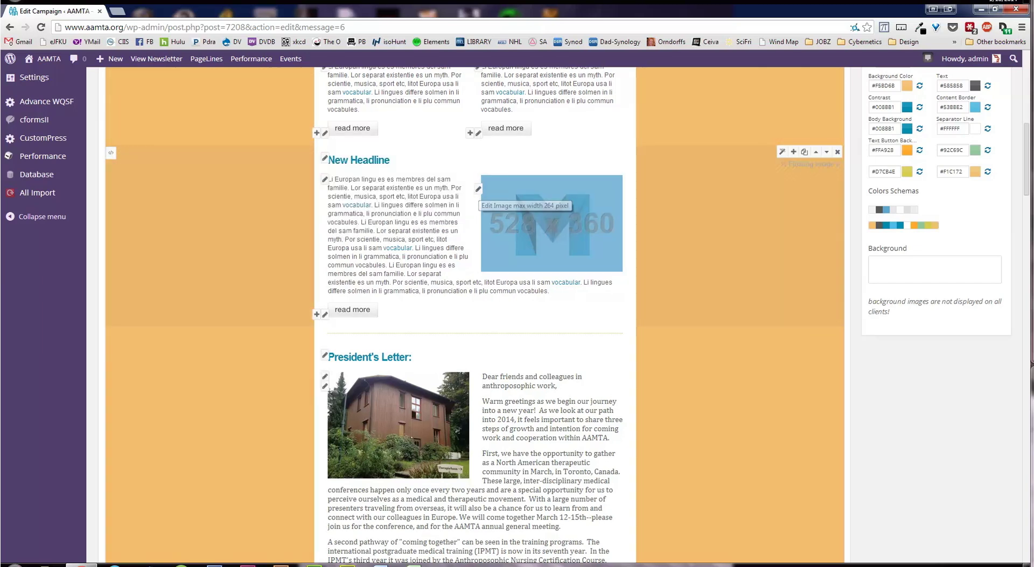
Open the Media Manager from the placeholder image's settings
left_click(479, 190)
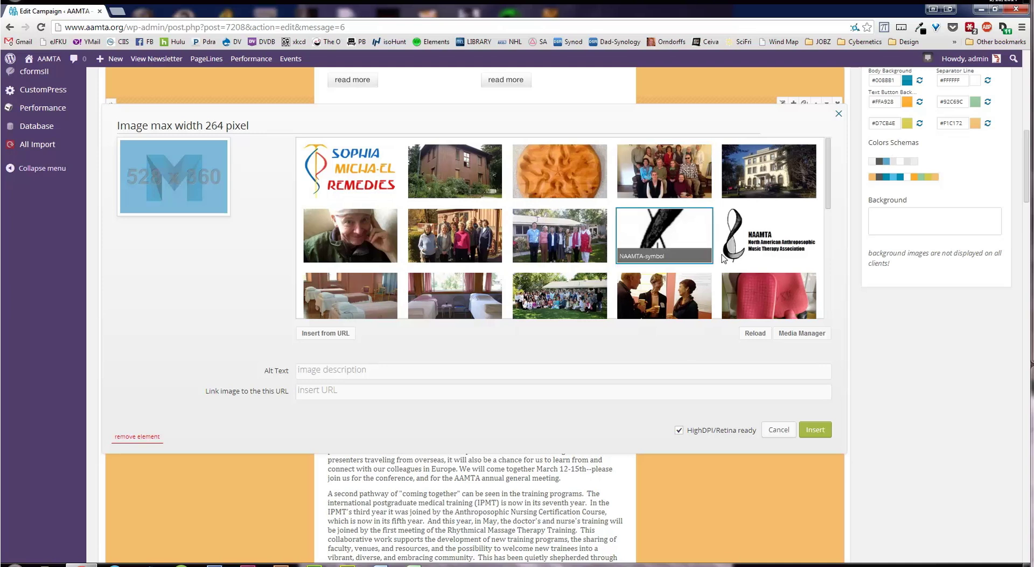
left_click(779, 334)
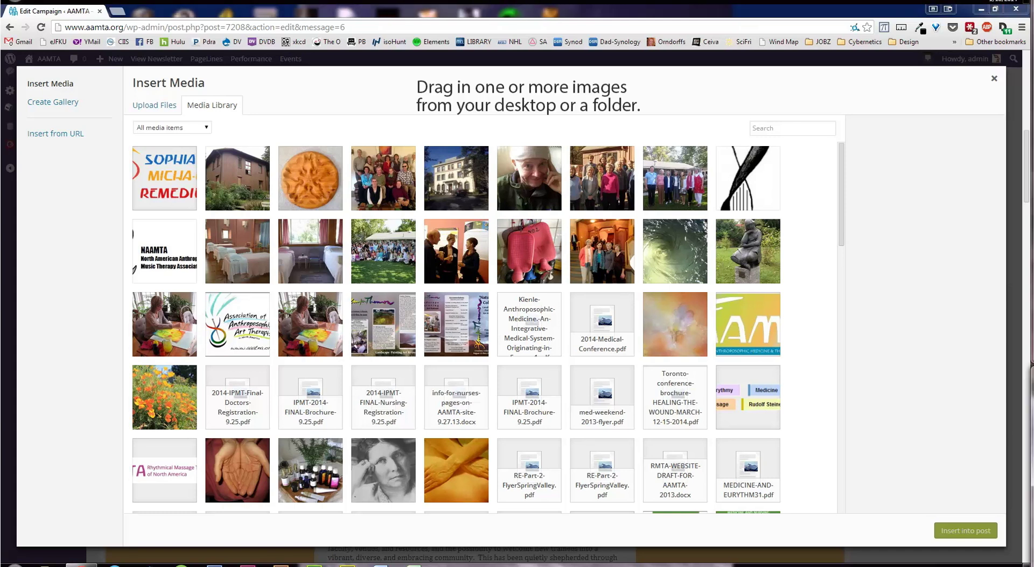
Upload the Wegman house photo to the media library and insert it into the image picker
left_click_drag(878, 464, 561, 319)
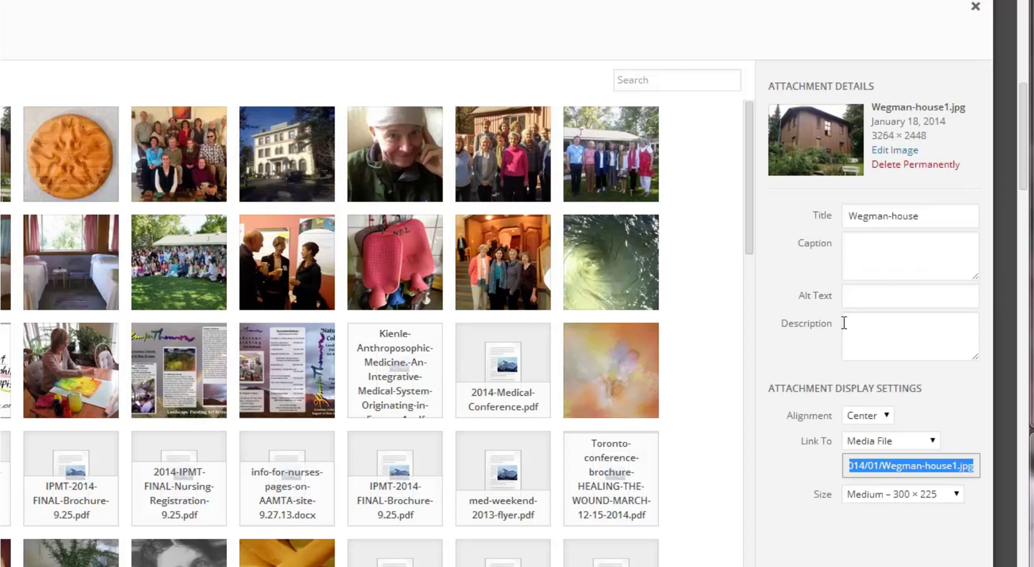
scroll(809, 517, "down", 1)
scroll(808, 516, "down", 2)
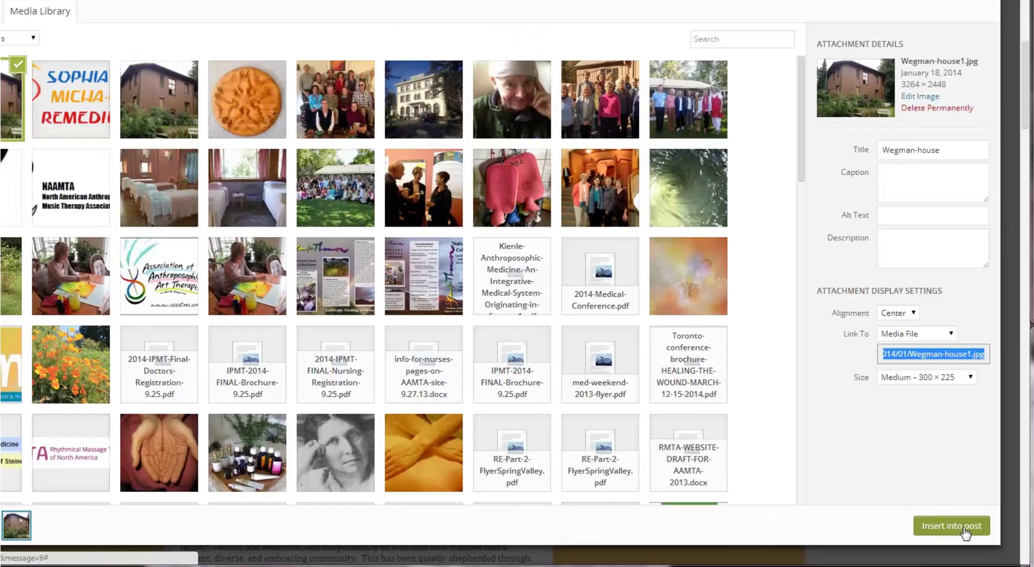
left_click(949, 525)
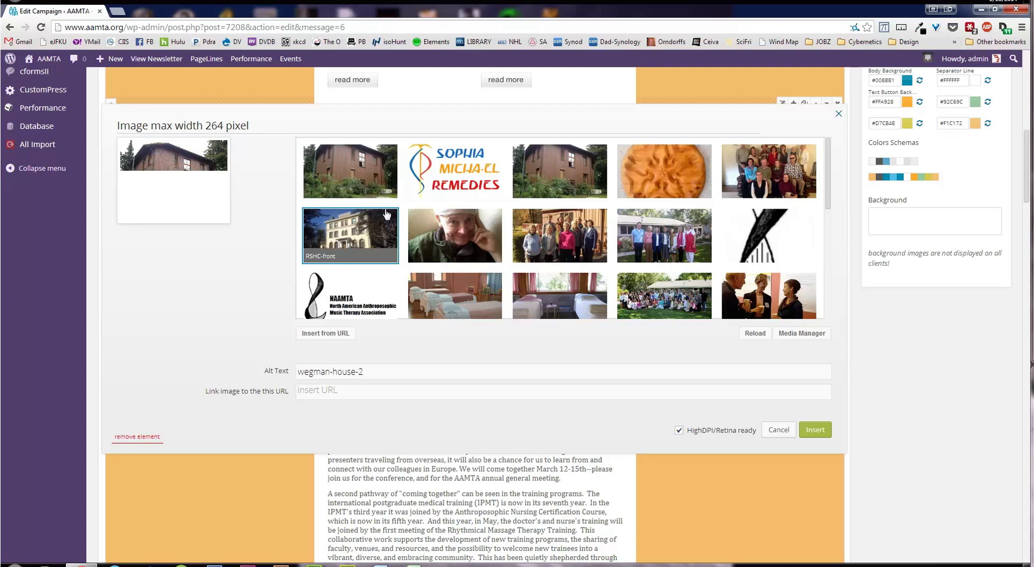
Insert the Wegman-house thumbnail as the New Headline block's picture
left_click(350, 164)
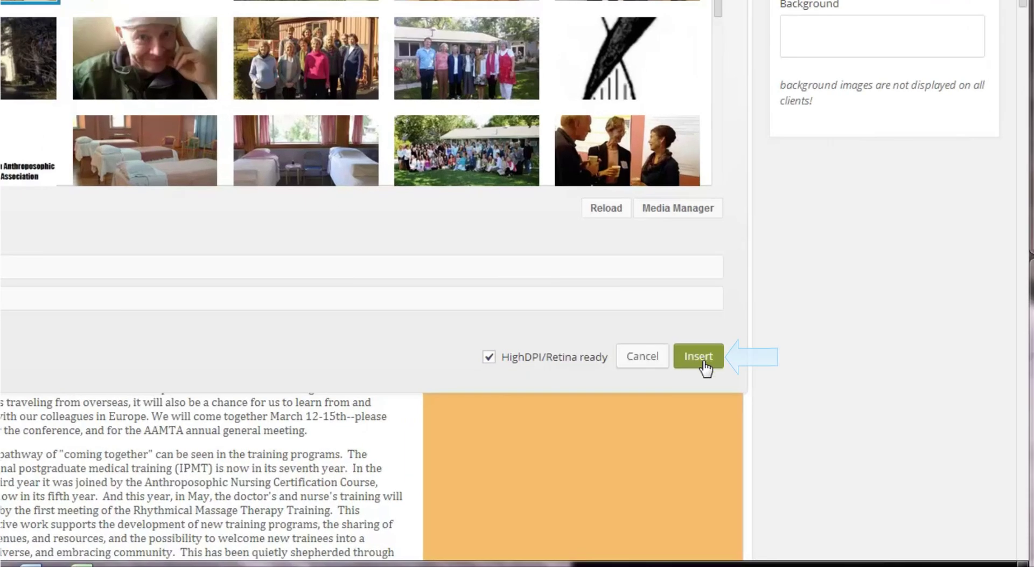
left_click(704, 364)
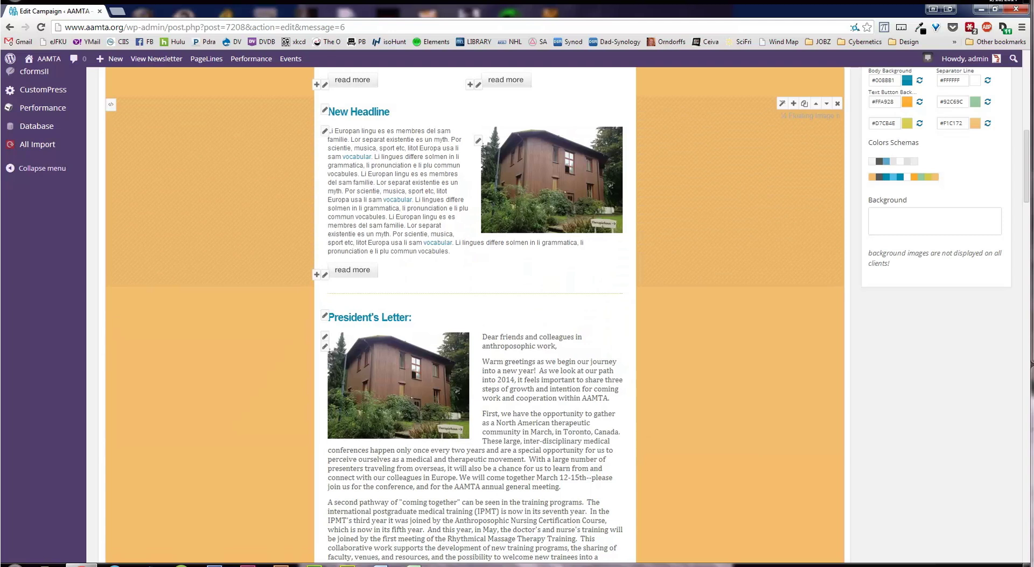
Insert a separator module above the New Headline block
scroll(474, 315, "up", 3)
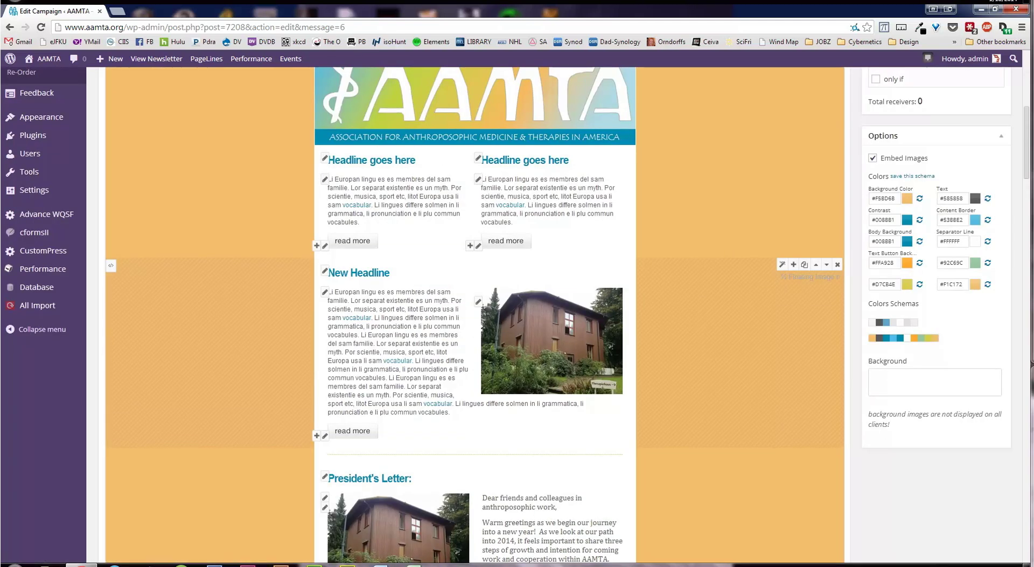
left_click(794, 264)
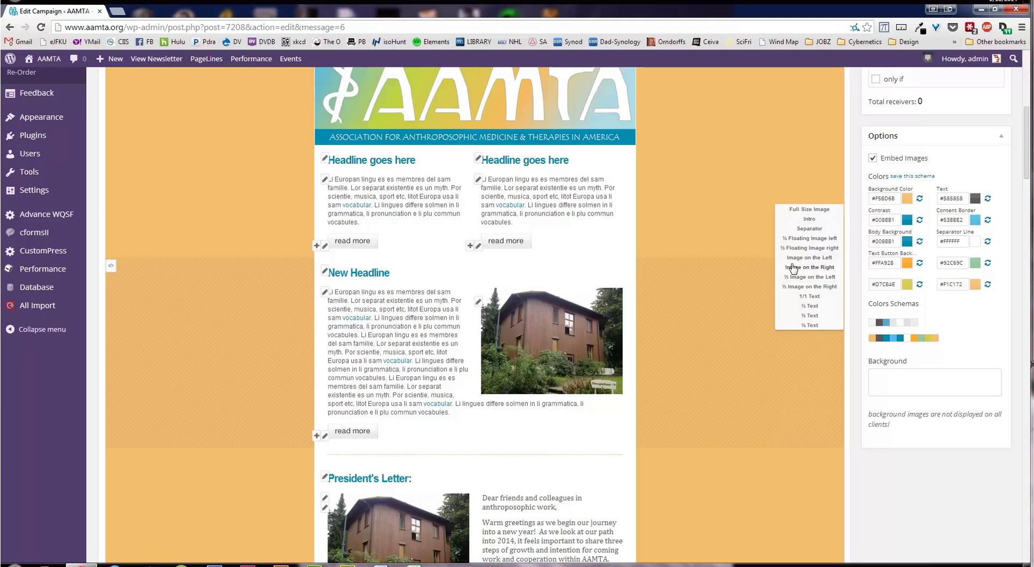
left_click(809, 228)
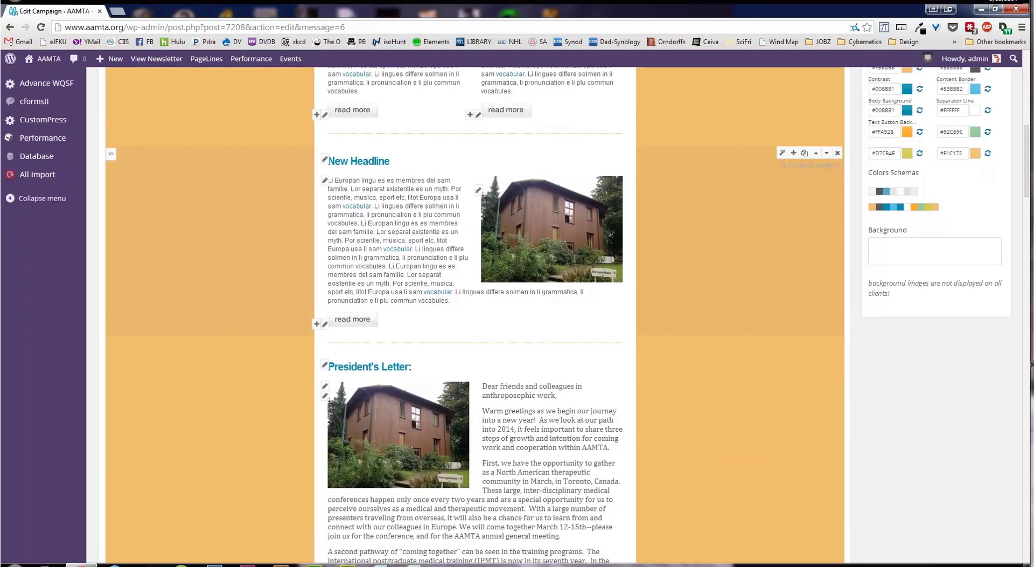
Fill the block with the 'SophiaMicha-elRemedies.com Launches' post excerpt and logo
scroll(502, 189, "up", 2)
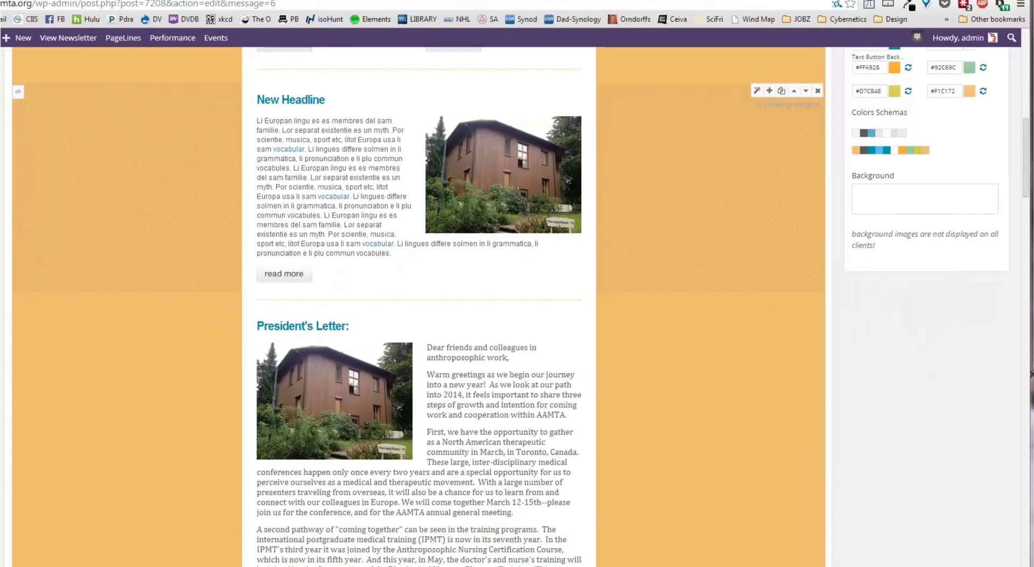
left_click(651, 257)
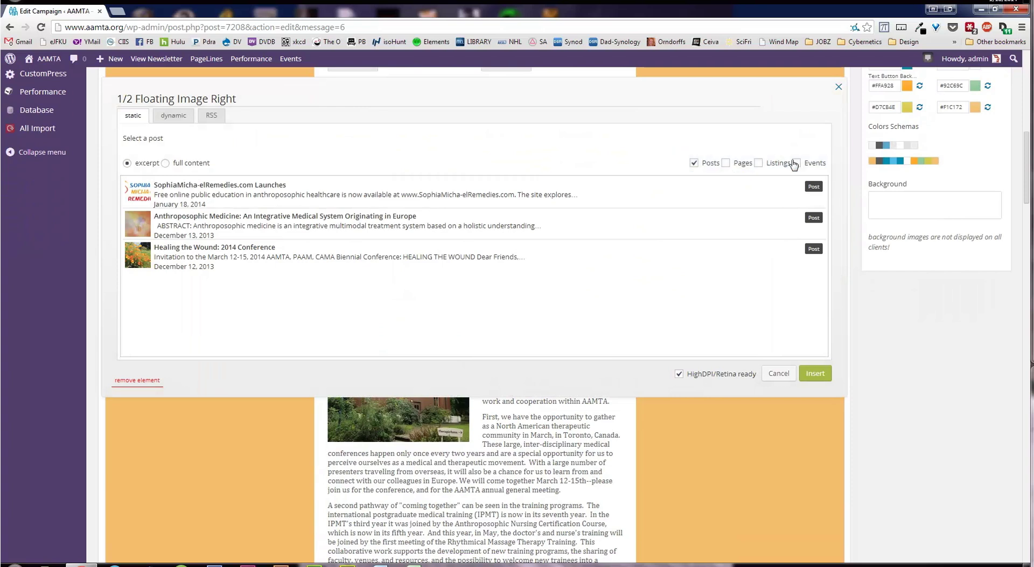
left_click(221, 191)
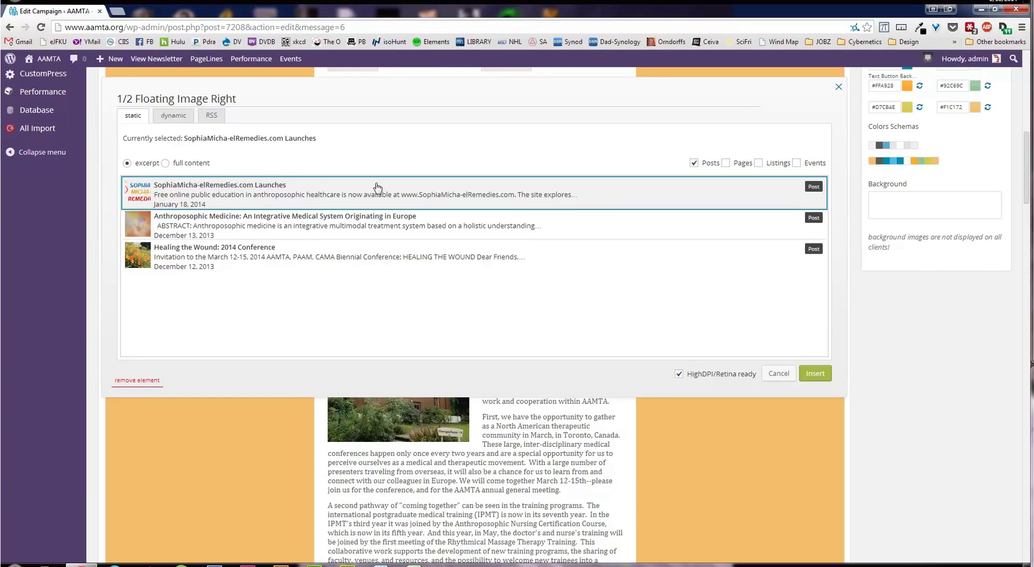
left_click(815, 374)
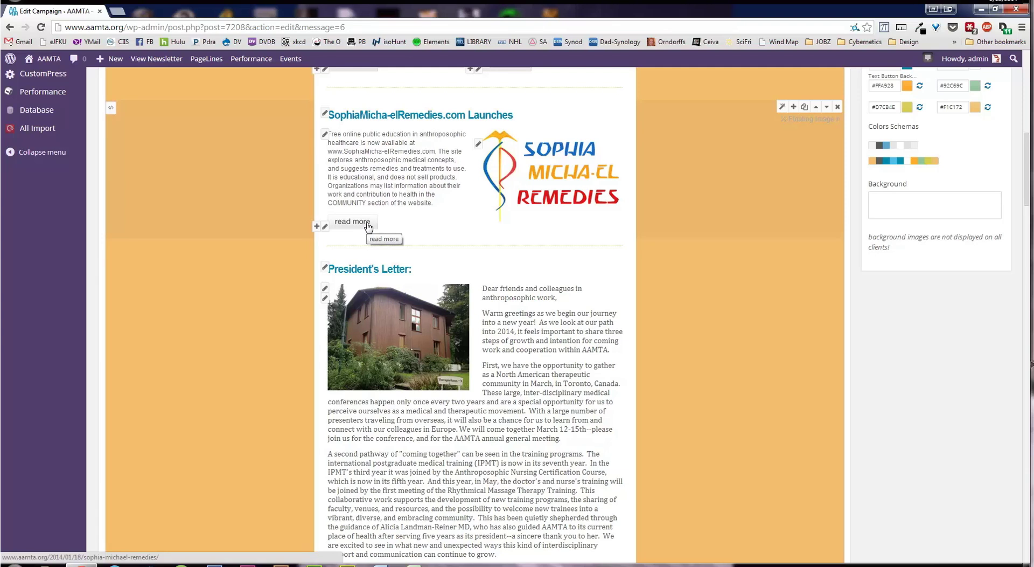
Add a 1/1 Text section just above the President's Letter
scroll(369, 226, "up", 2)
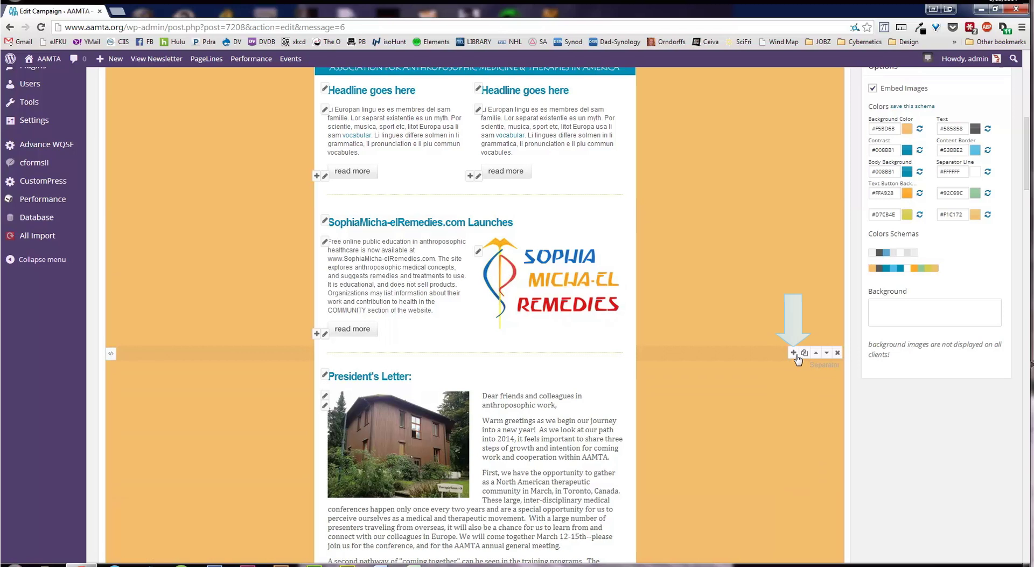
left_click(794, 352)
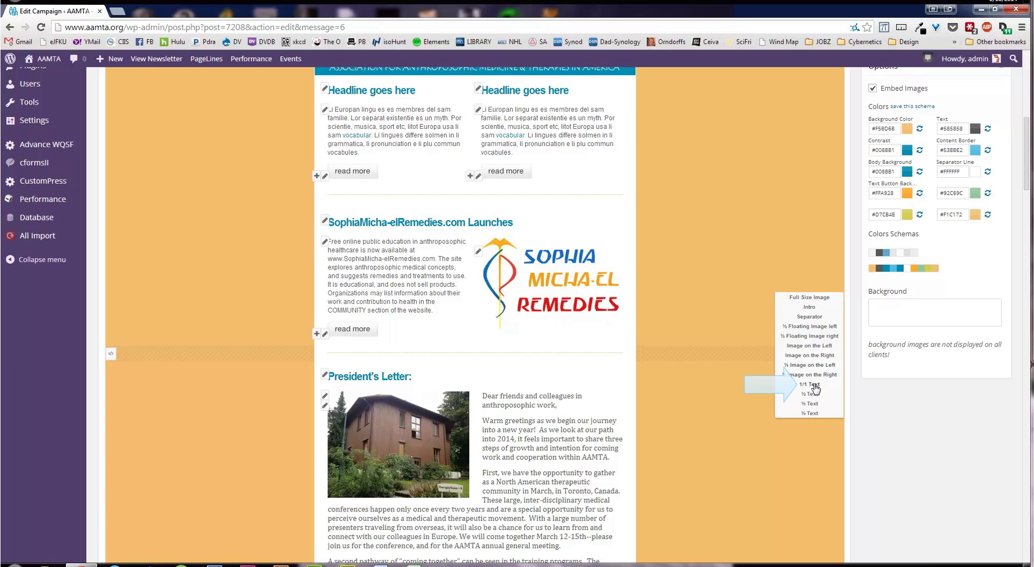
left_click(810, 384)
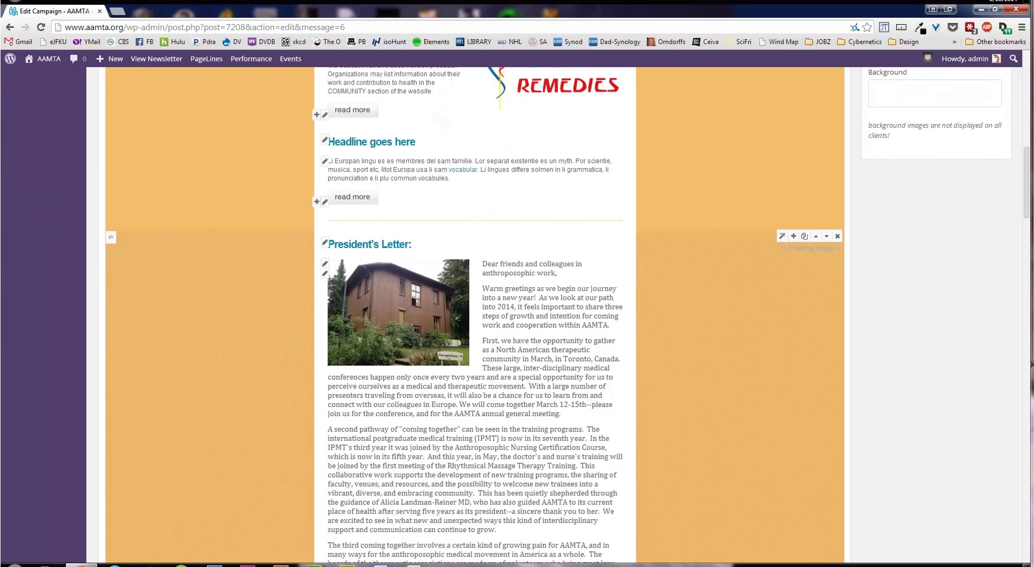
Insert a separator above the new full-width text section
scroll(475, 315, "up", 1)
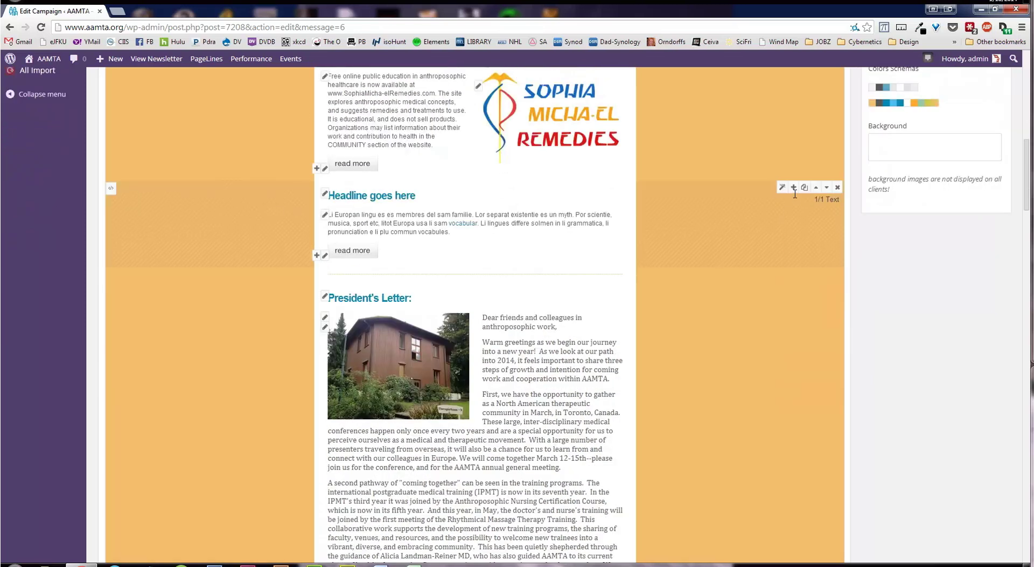
left_click(794, 188)
left_click(810, 150)
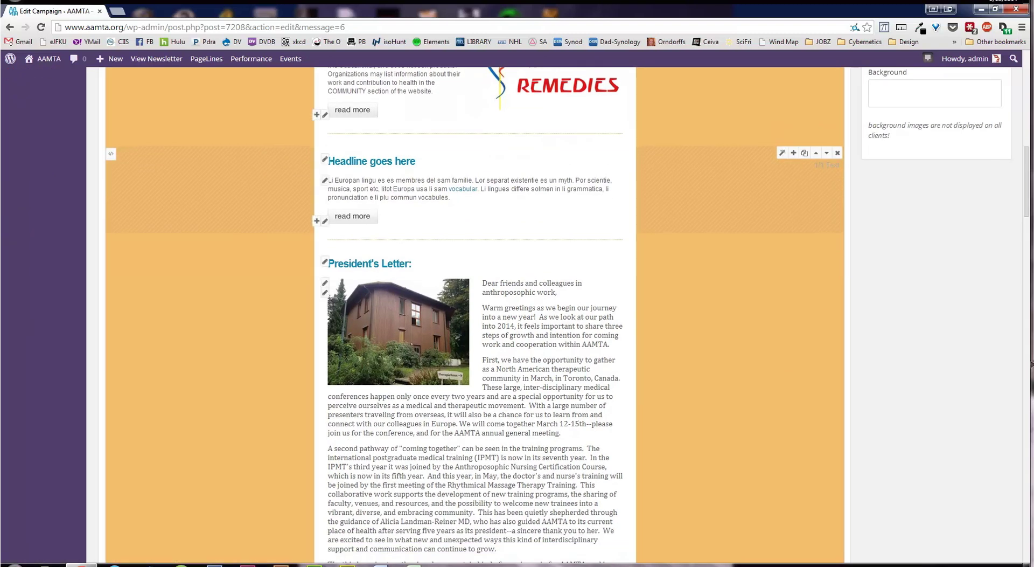
left_click(782, 154)
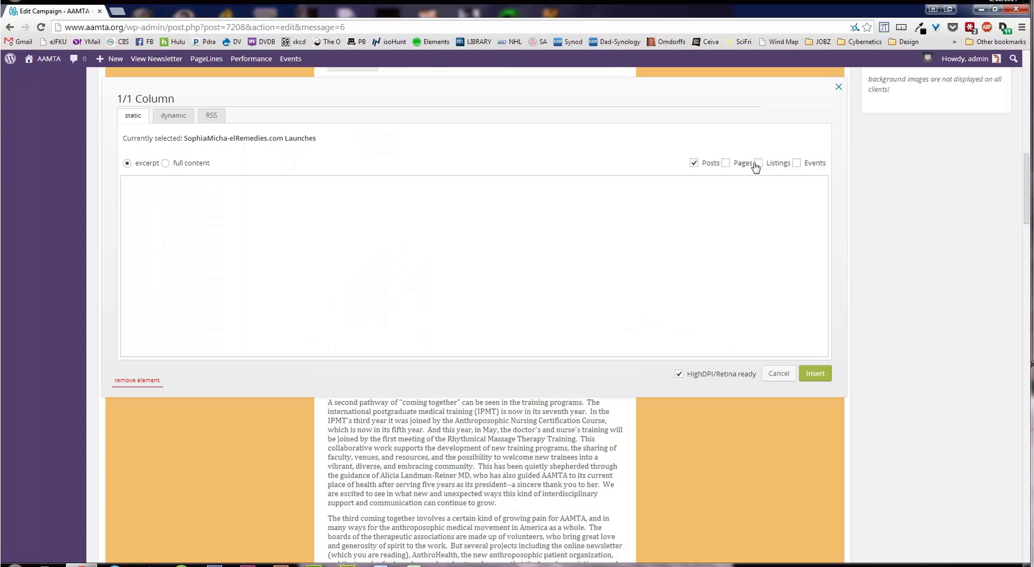
left_click(211, 191)
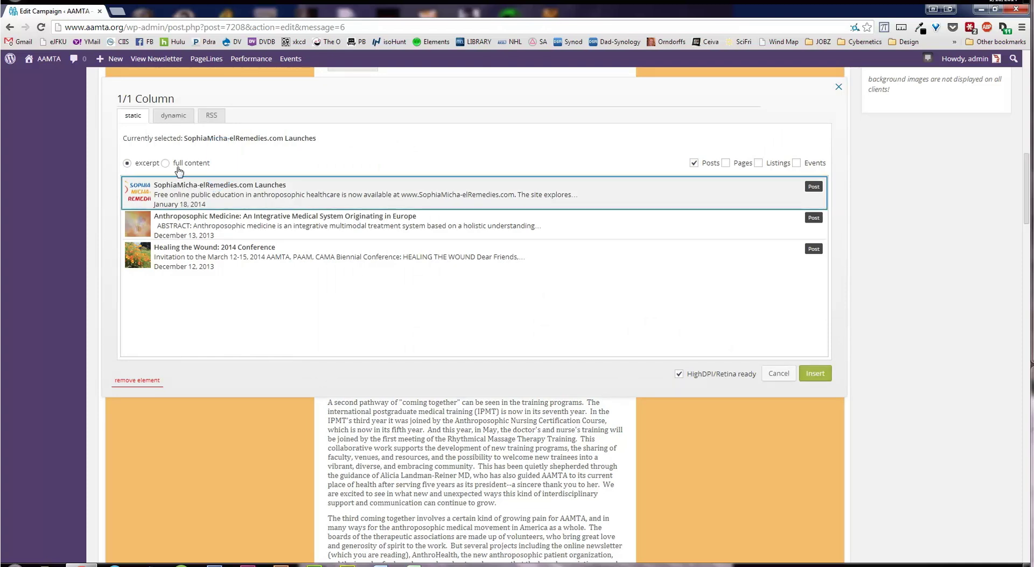
left_click(166, 163)
left_click(815, 373)
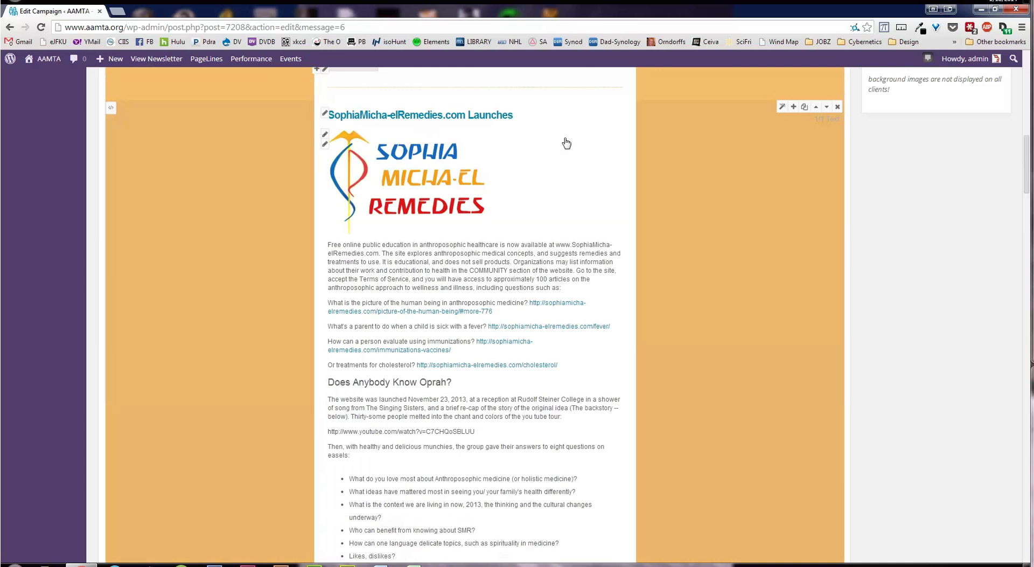
scroll(474, 313, "up", 1)
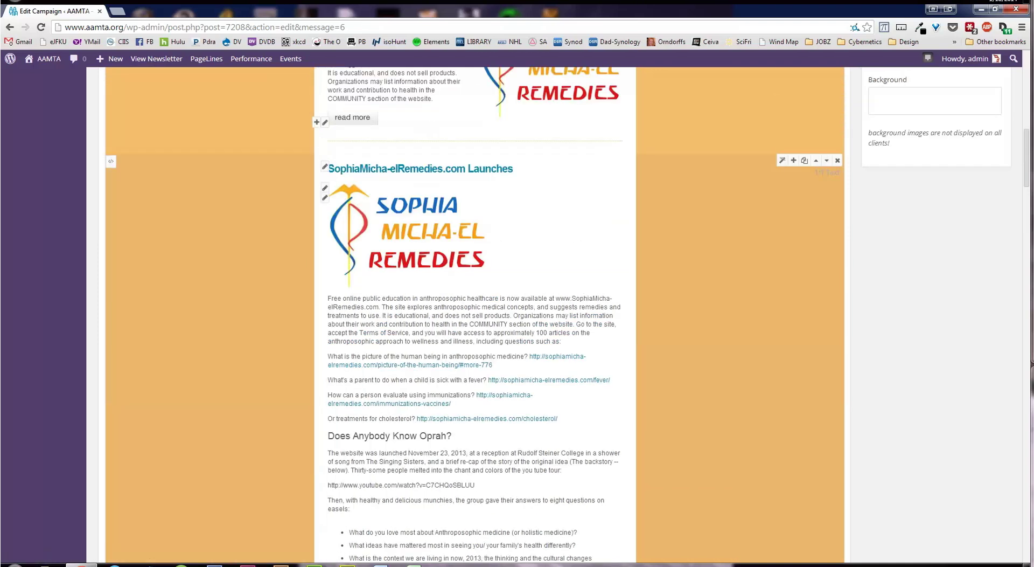
scroll(474, 313, "down", 1)
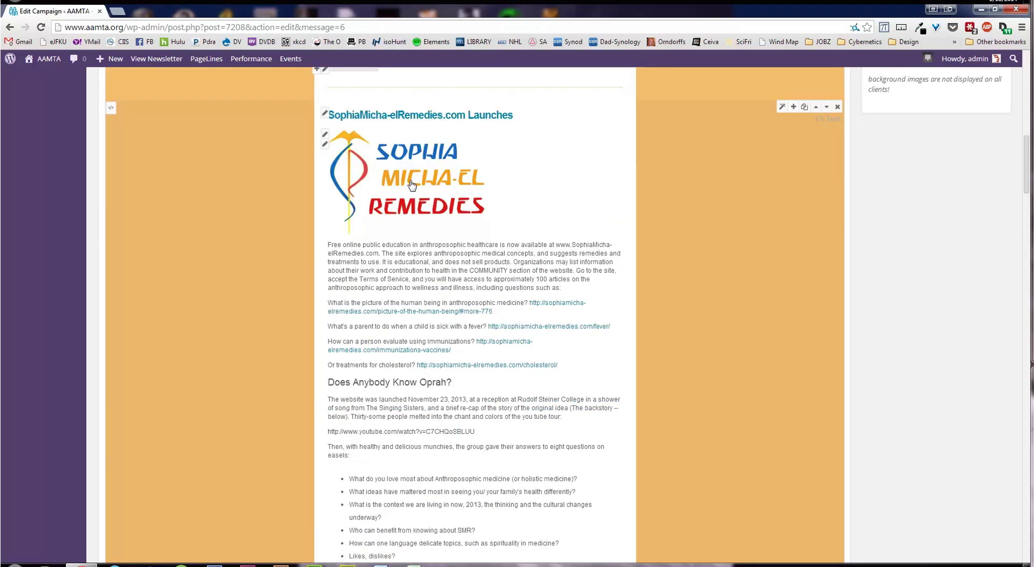
scroll(431, 183, "down", 3)
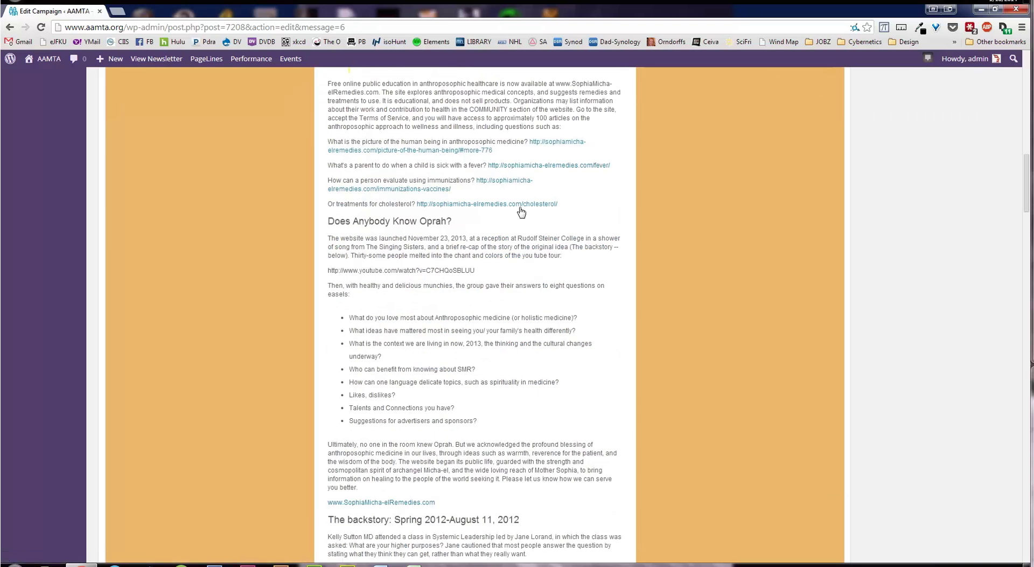
scroll(474, 205, "down", 2)
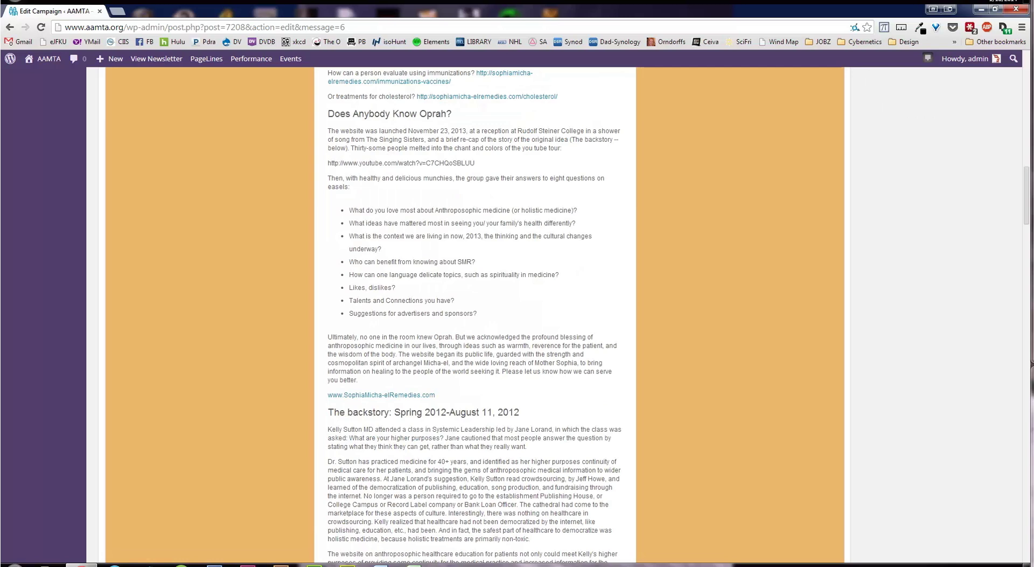
scroll(481, 419, "down", 4)
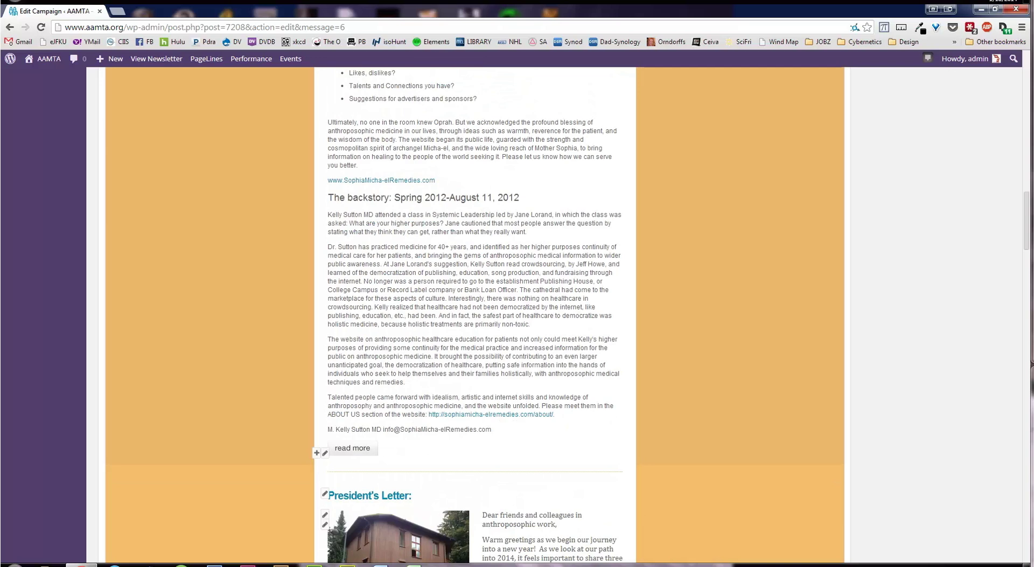
Delete the read more button at the end of the SophiaMicha-elRemedies article
left_click(326, 453)
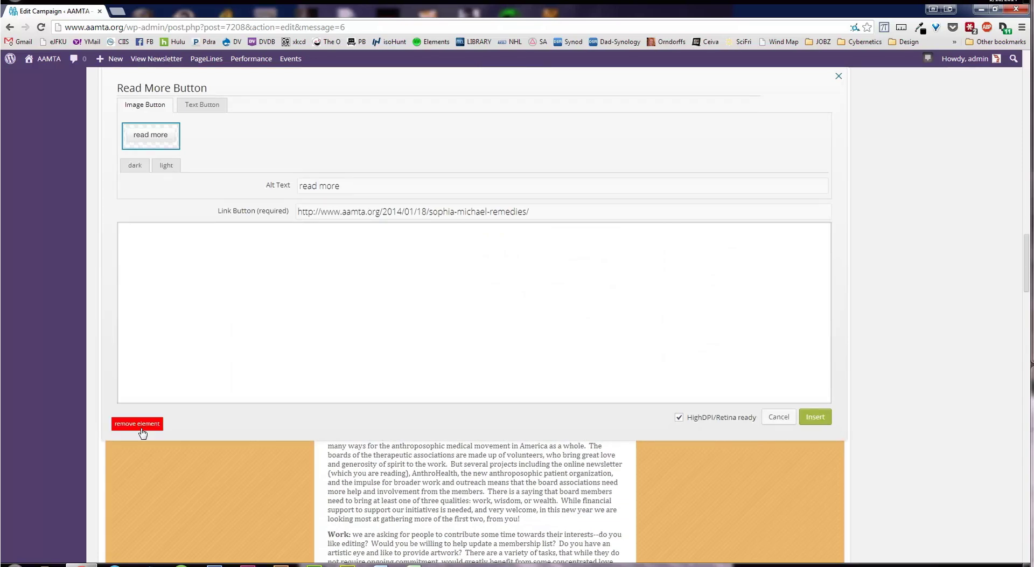
left_click(142, 426)
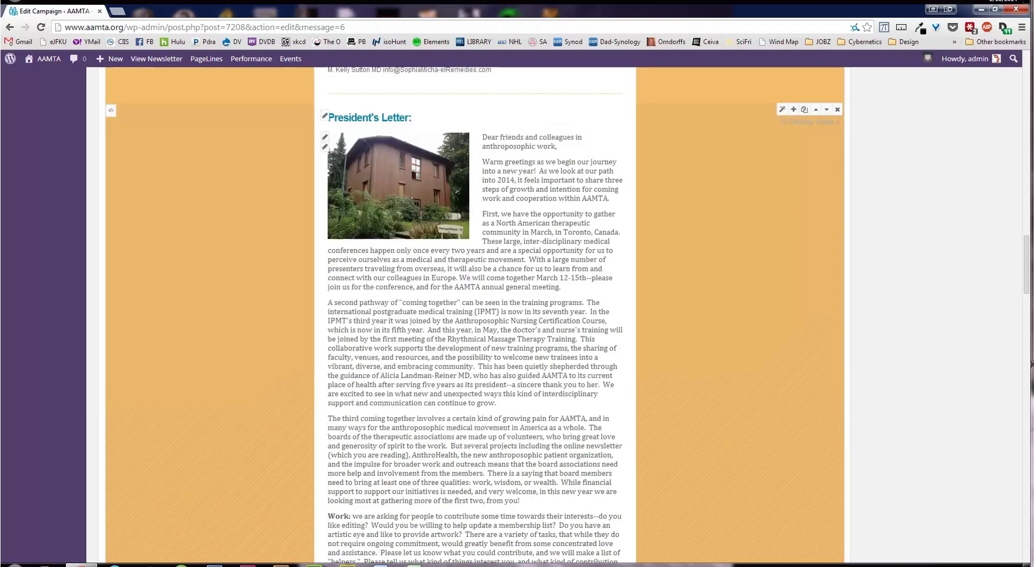
scroll(474, 317, "up", 7)
scroll(474, 318, "up", 1)
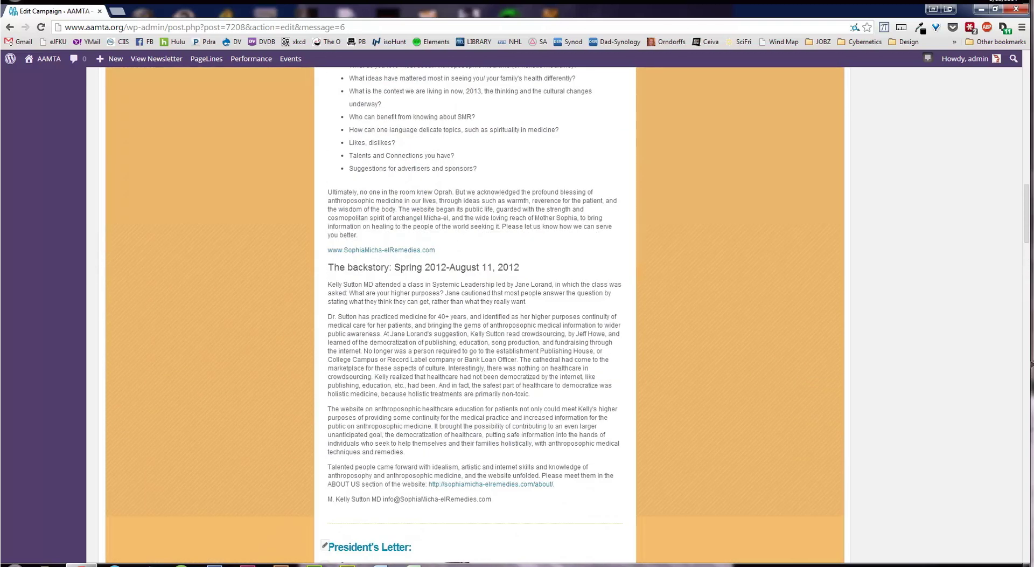
scroll(474, 317, "up", 9)
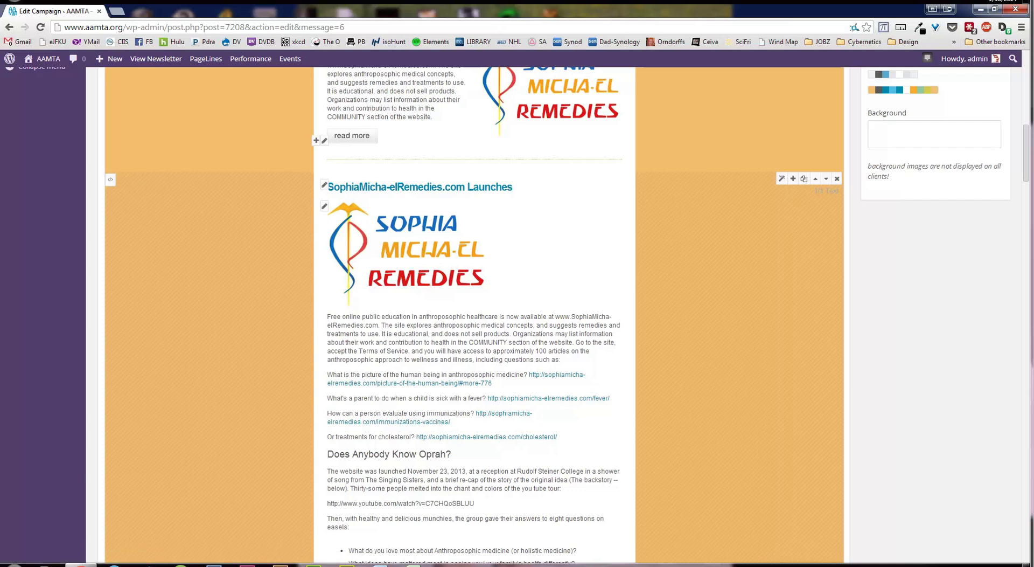
scroll(474, 324, "up", 15)
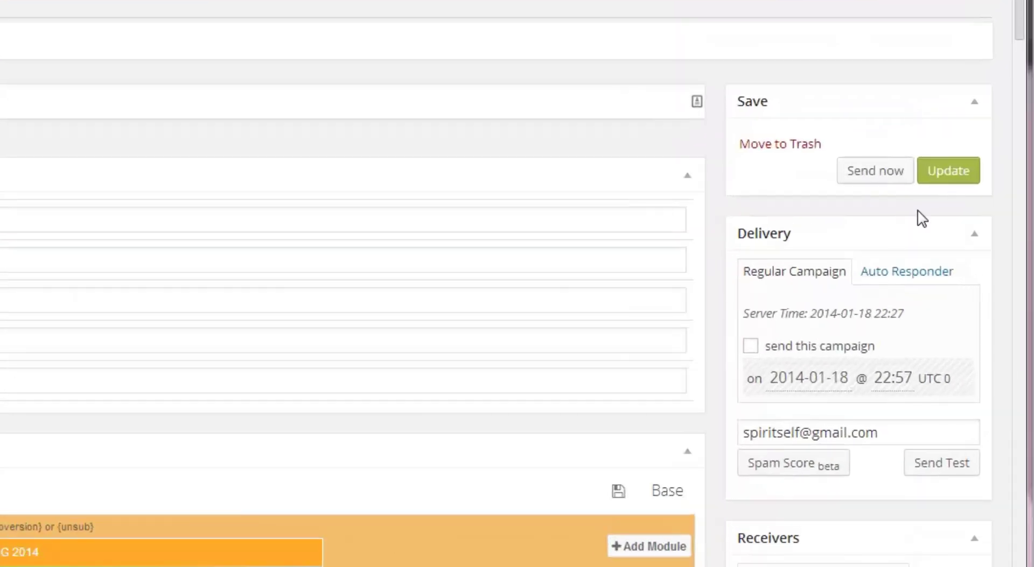
Save the campaign's edited newsletter template with Update
left_click(949, 181)
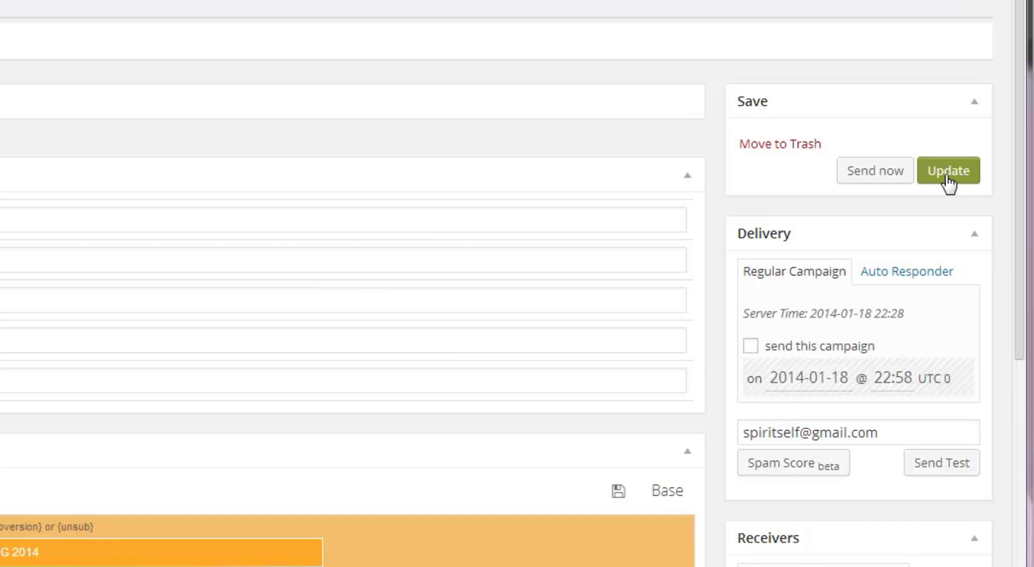
scroll(795, 182, "down", 2)
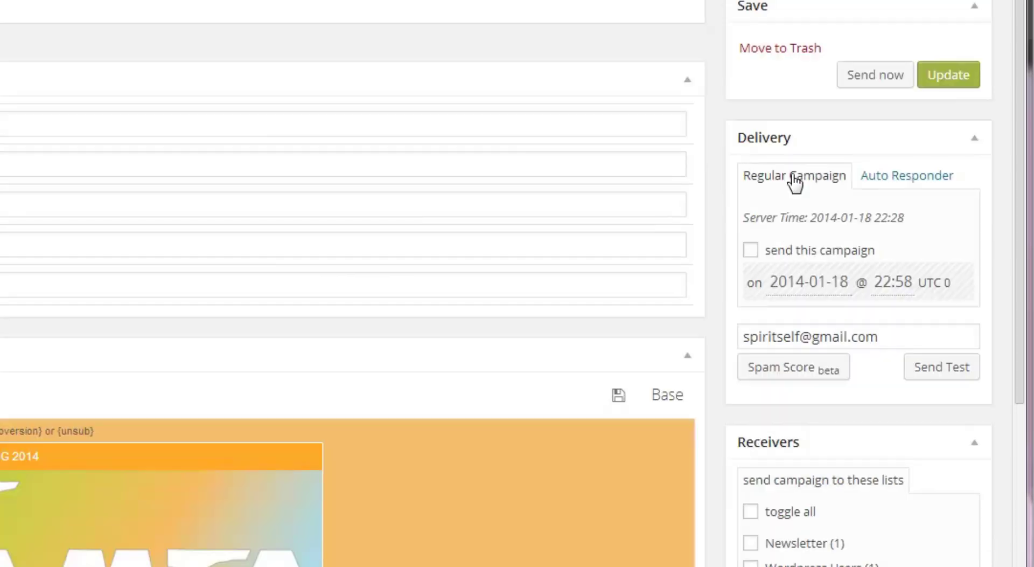
scroll(795, 182, "down", 2)
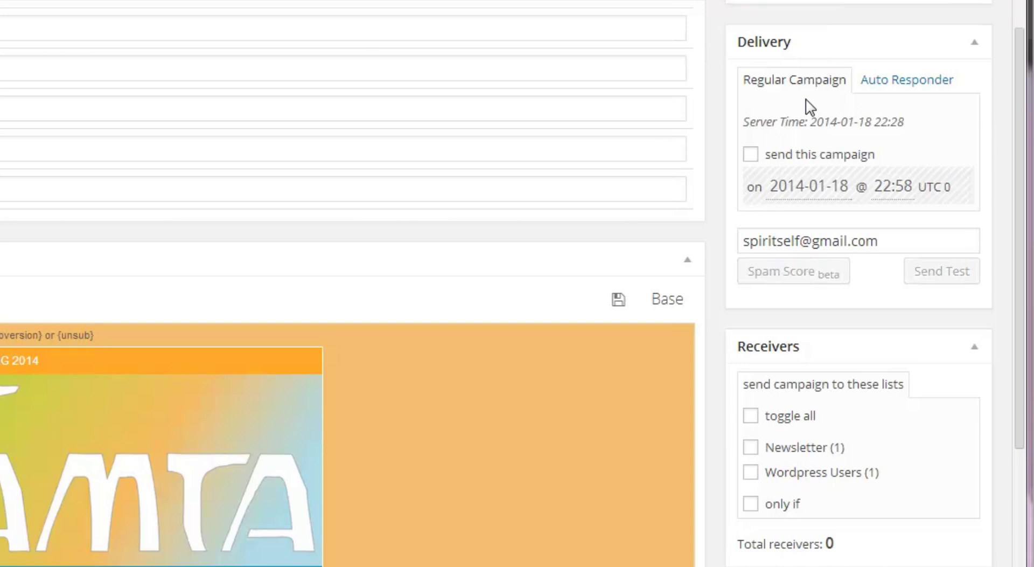
Schedule delivery for 2014-01-21 at 22:58 and send a test email to the test address
left_click(752, 154)
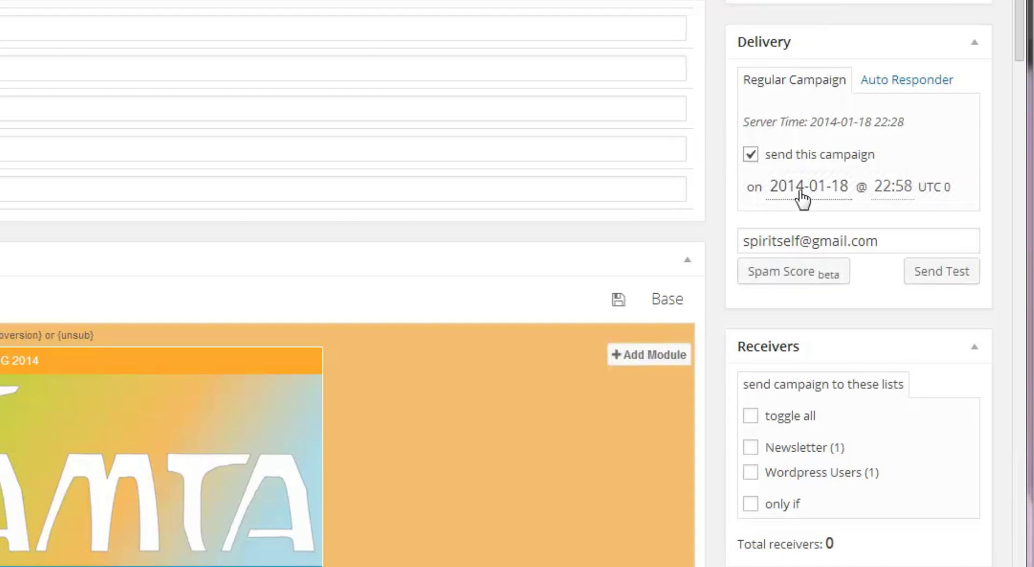
left_click(803, 198)
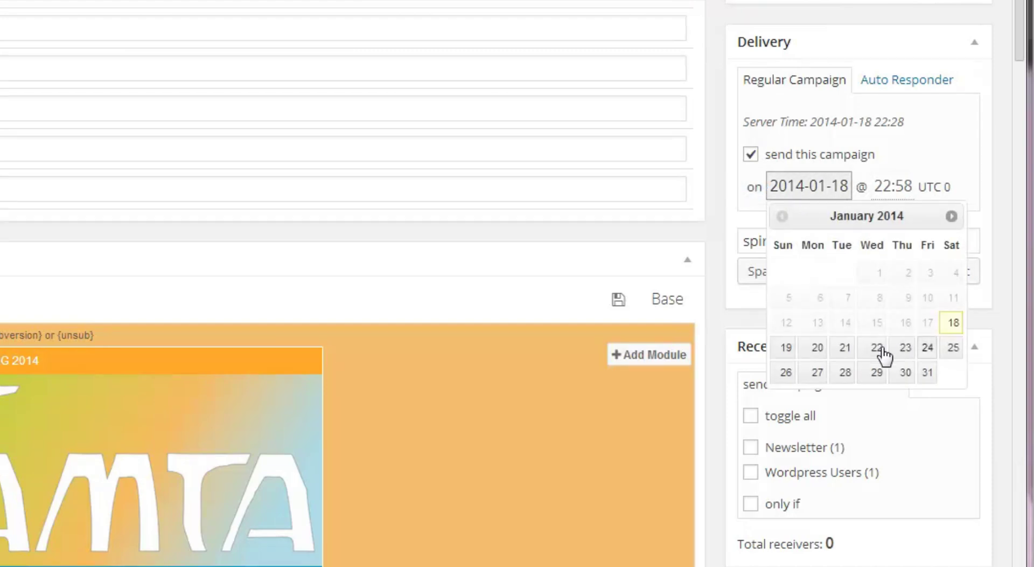
left_click(844, 349)
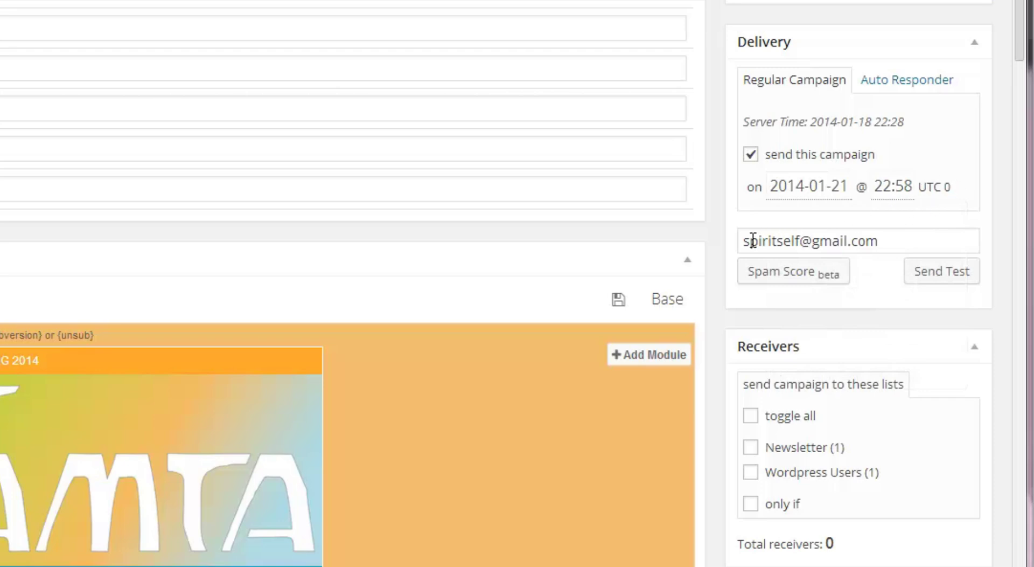
left_click_drag(743, 240, 887, 241)
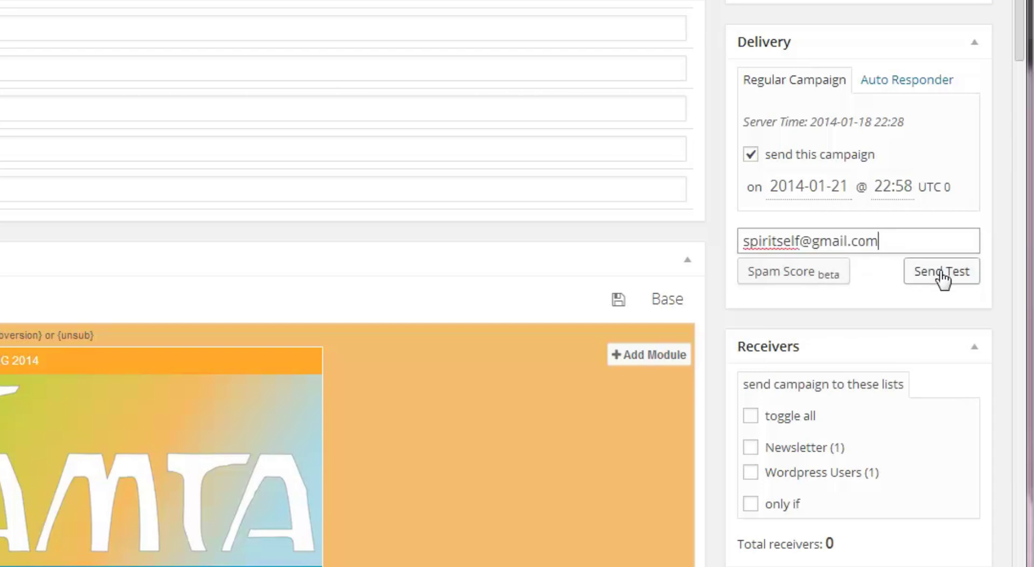
left_click(942, 279)
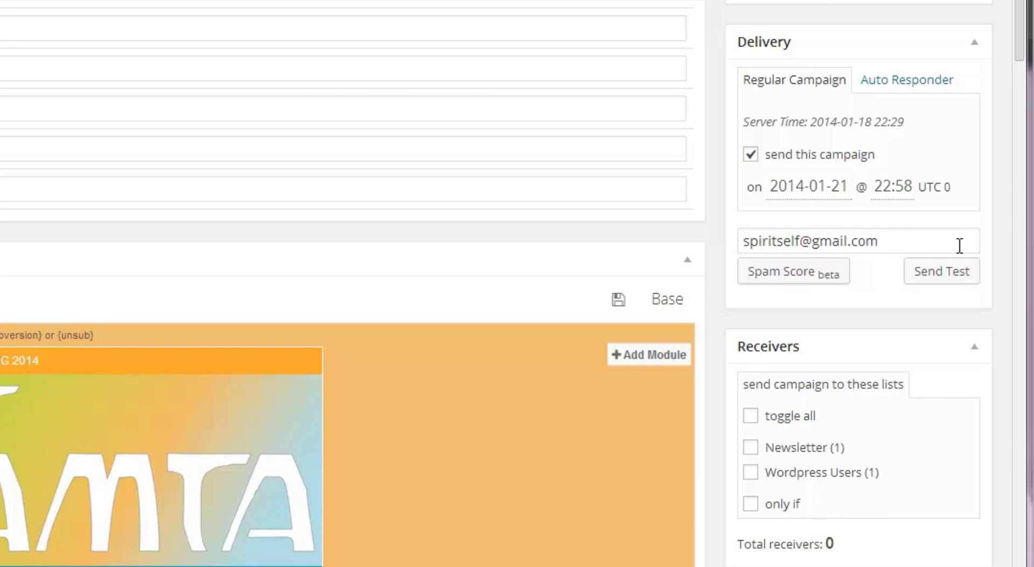
Select the Newsletter list (1 receiver) as the campaign's recipients
scroll(959, 188, "down", 4)
scroll(806, 71, "down", 2)
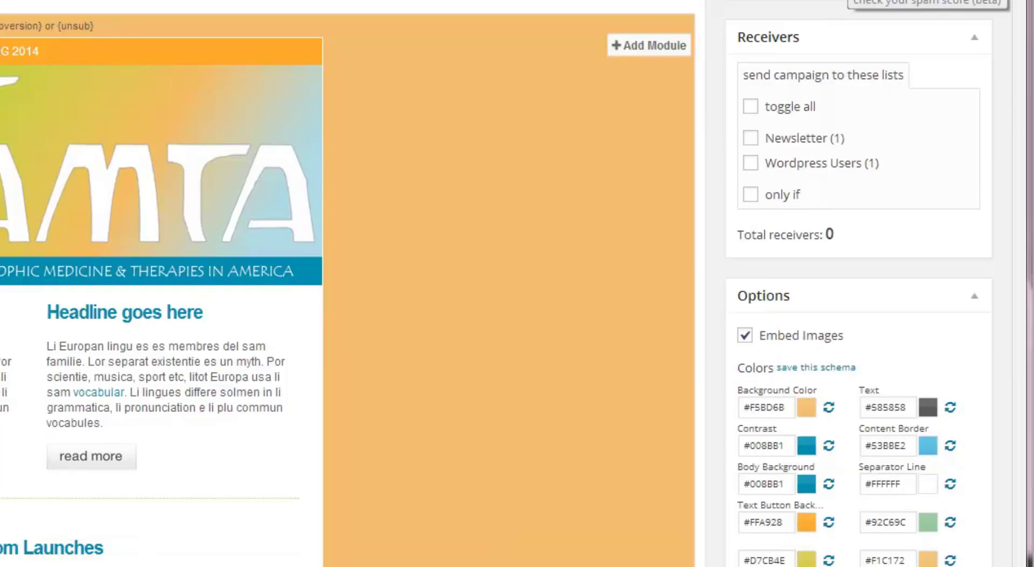
left_click(752, 138)
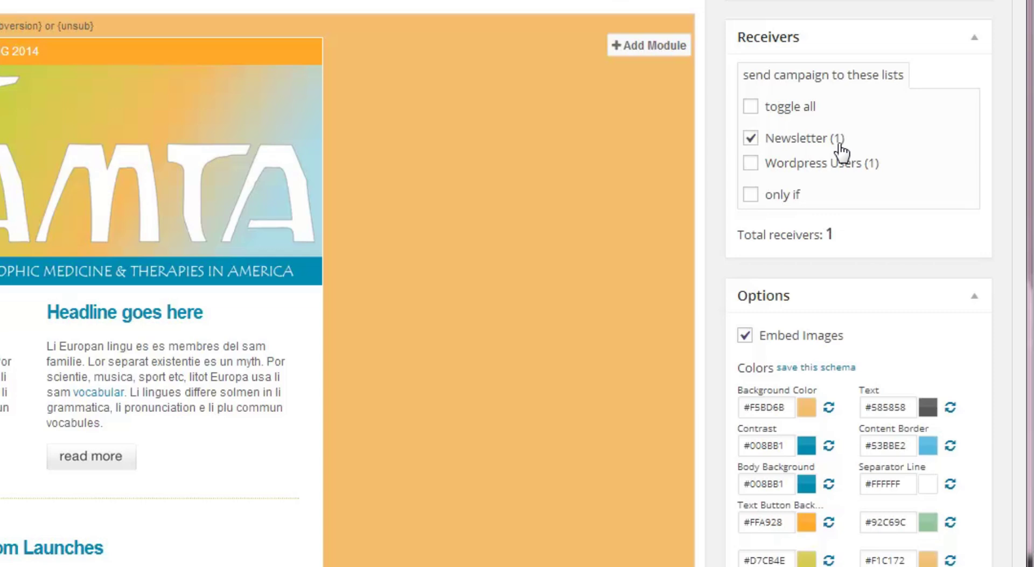
scroll(840, 153, "down", 3)
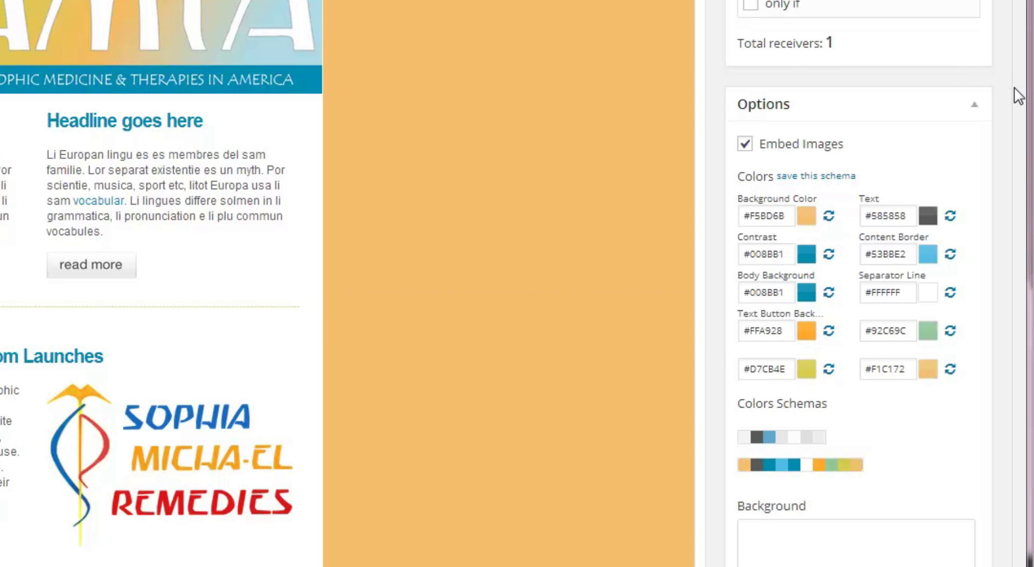
scroll(976, 345, "down", 3)
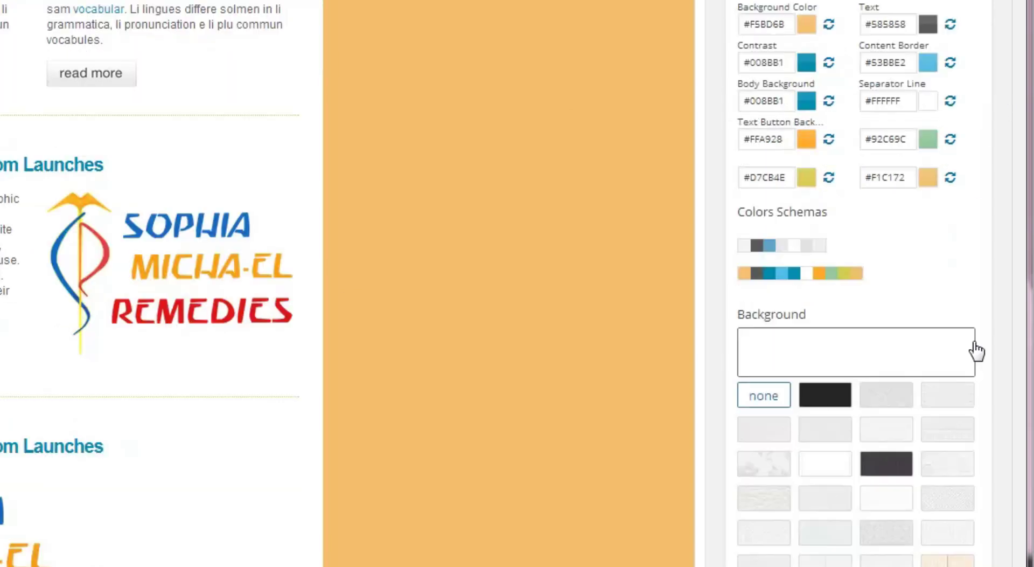
scroll(544, 269, "down", 11)
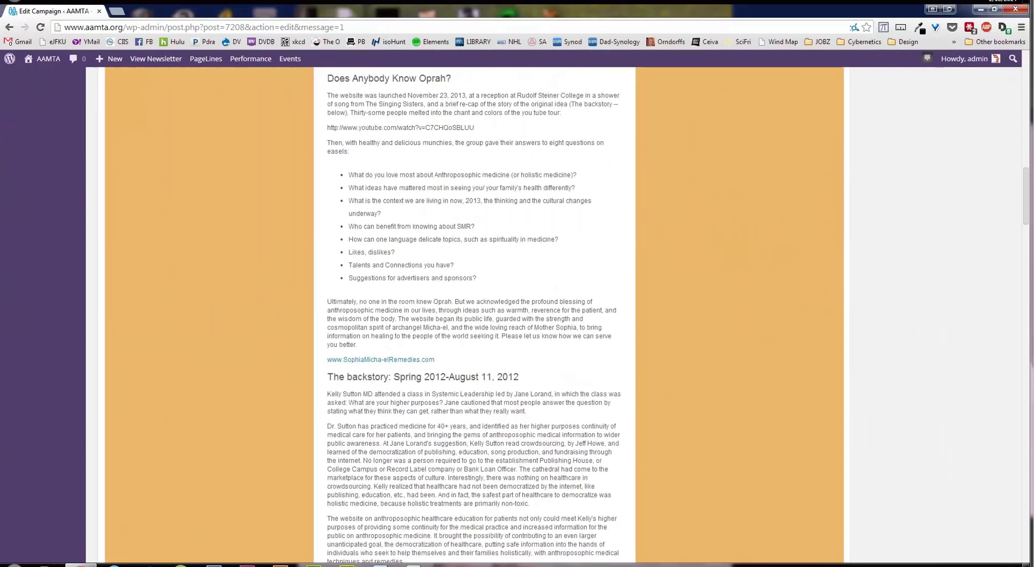
scroll(882, 216, "up", 20)
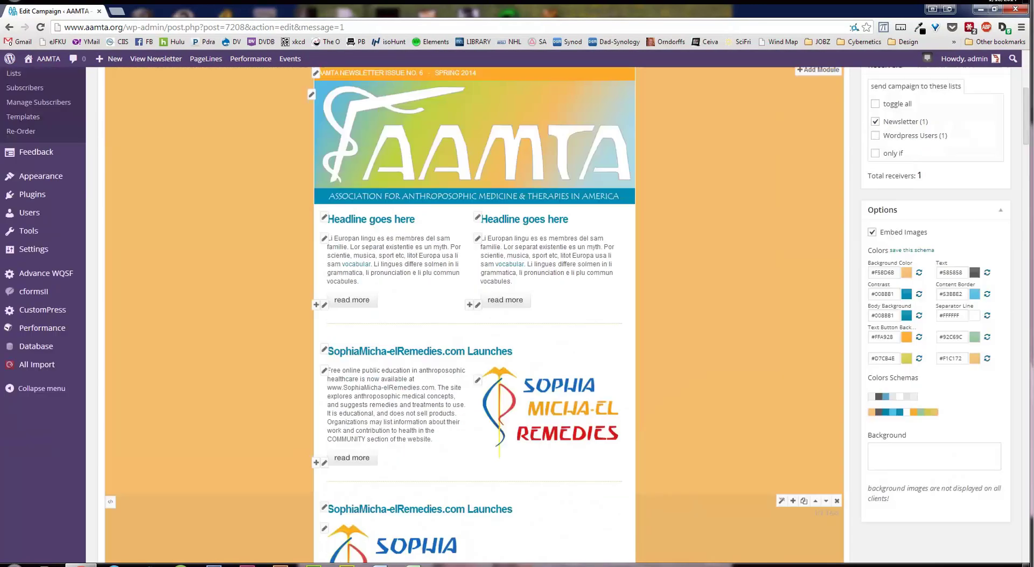